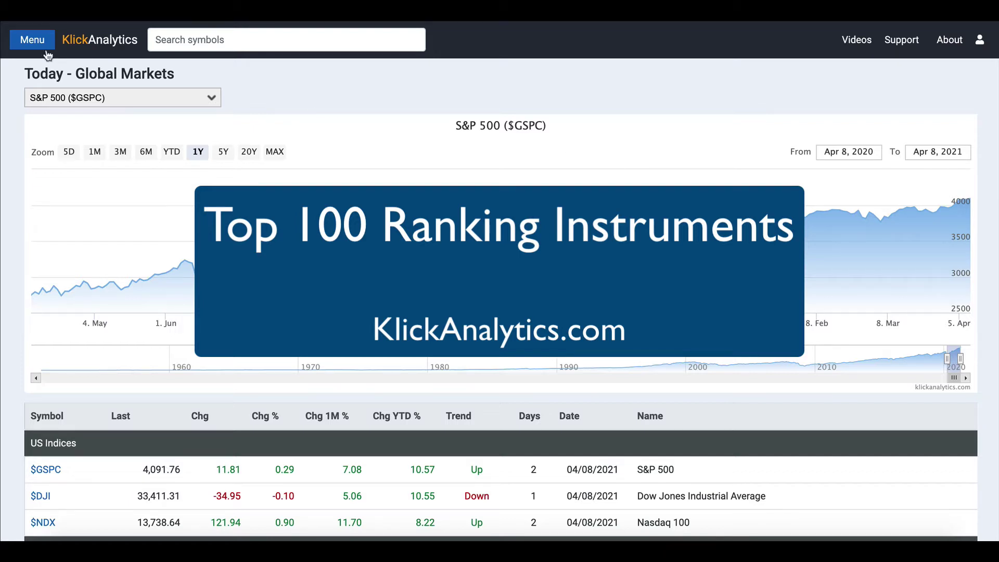
Open the Top Rankings tool from the list of KlickAnalytics apps.
{"action": "left_click", "coordinate": [31, 39]}
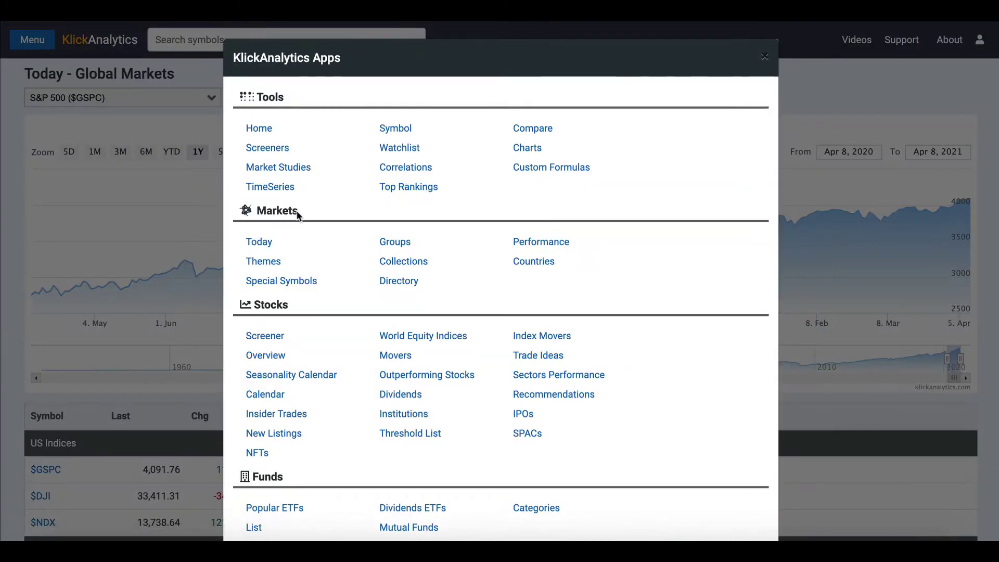
{"action": "left_click", "coordinate": [408, 193]}
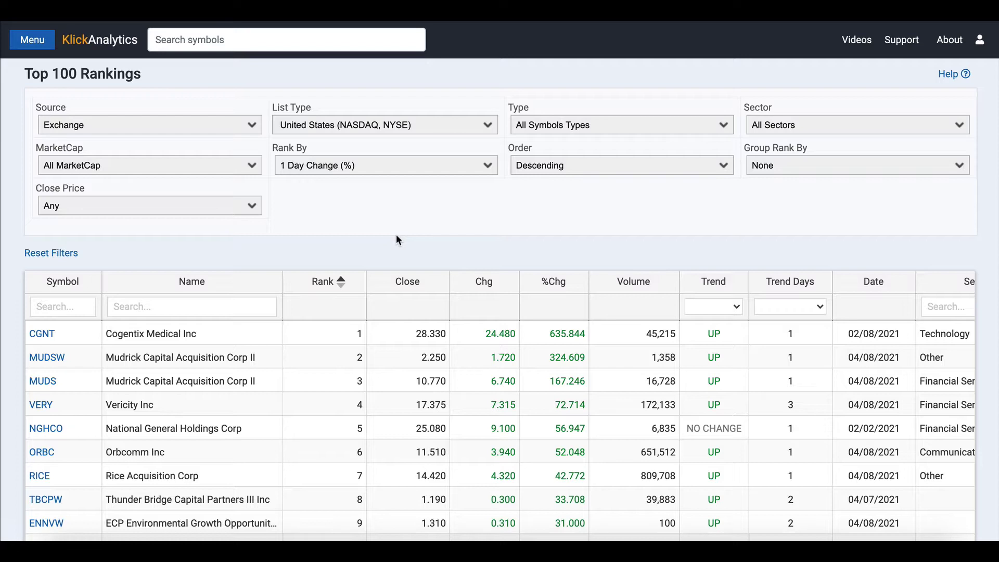
Review the choices offered by the Source, Type, Sector, MarketCap and Rank By filters without changing them.
{"action": "left_click", "coordinate": [251, 125]}
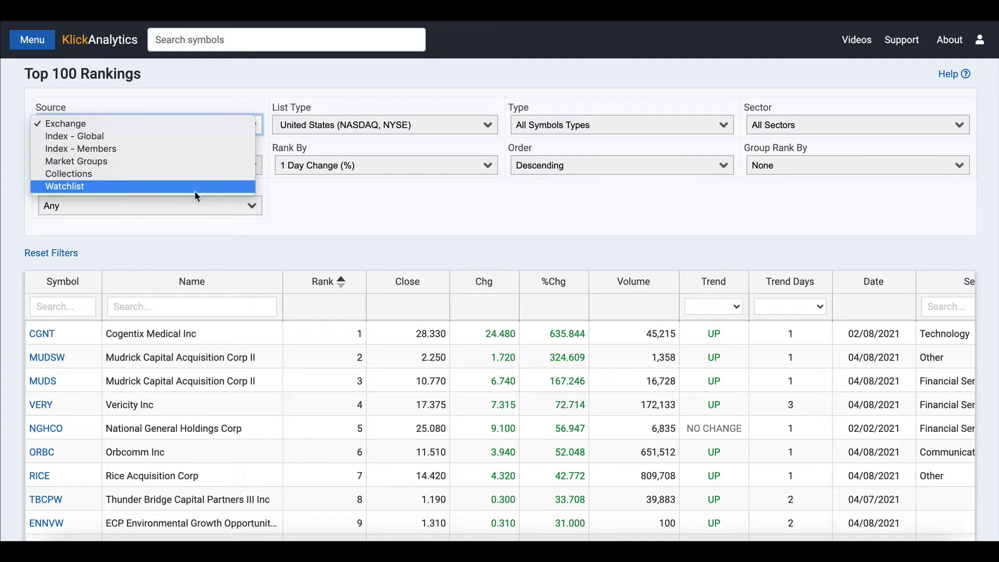
{"action": "left_click", "coordinate": [412, 199]}
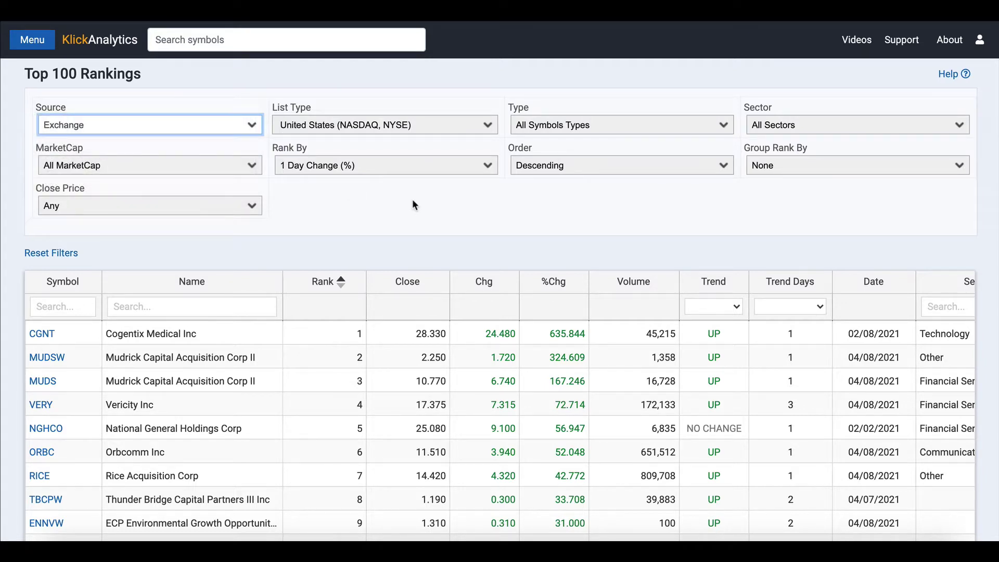
{"action": "left_click", "coordinate": [604, 130]}
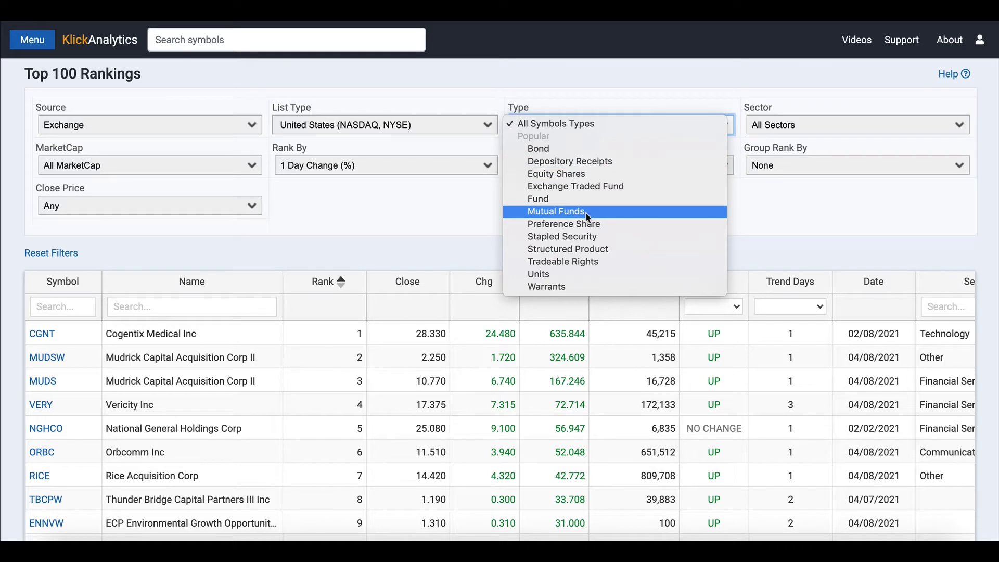
{"action": "left_click", "coordinate": [460, 206]}
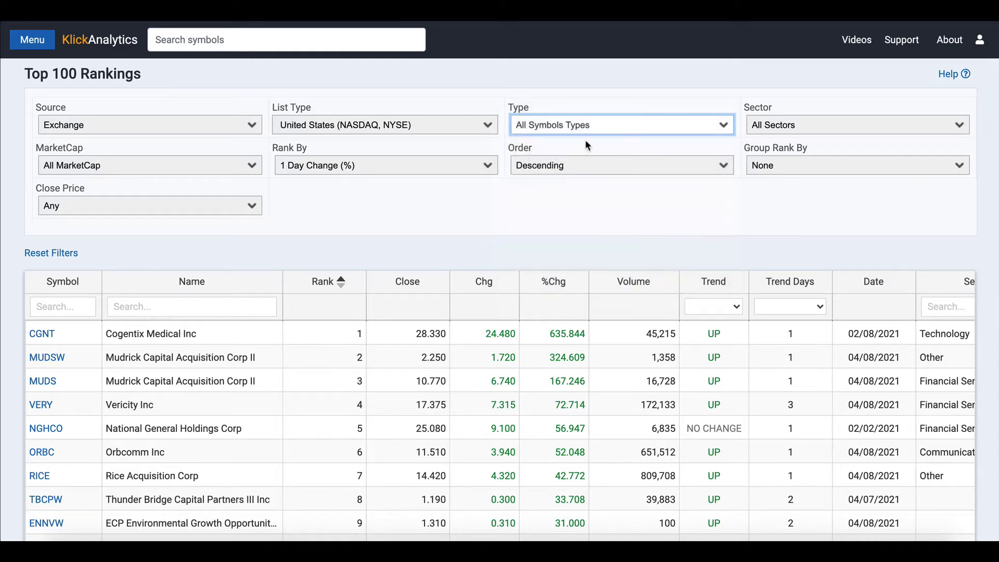
{"action": "left_click", "coordinate": [594, 124]}
{"action": "left_click", "coordinate": [804, 238]}
{"action": "left_click", "coordinate": [829, 130]}
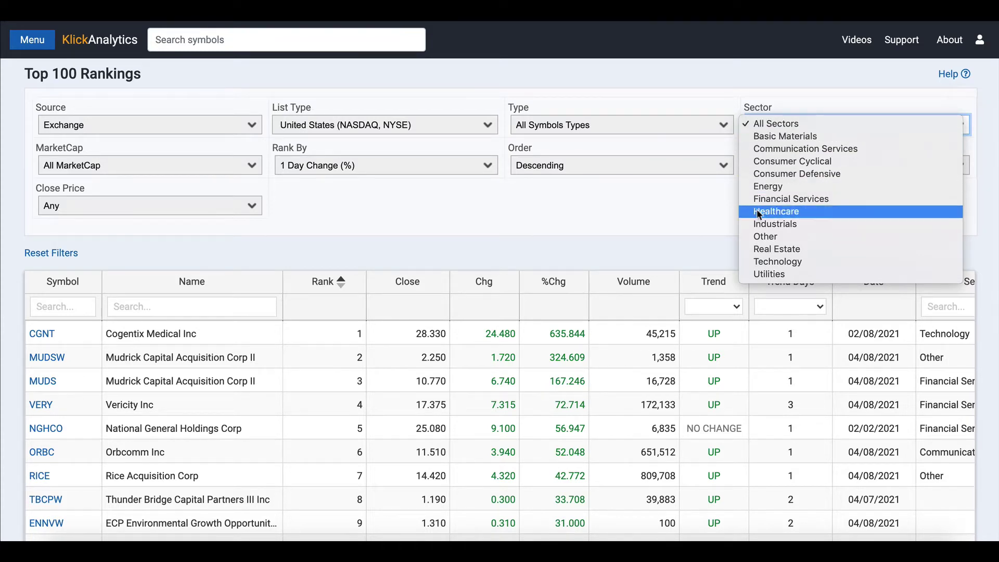
{"action": "left_click", "coordinate": [654, 208]}
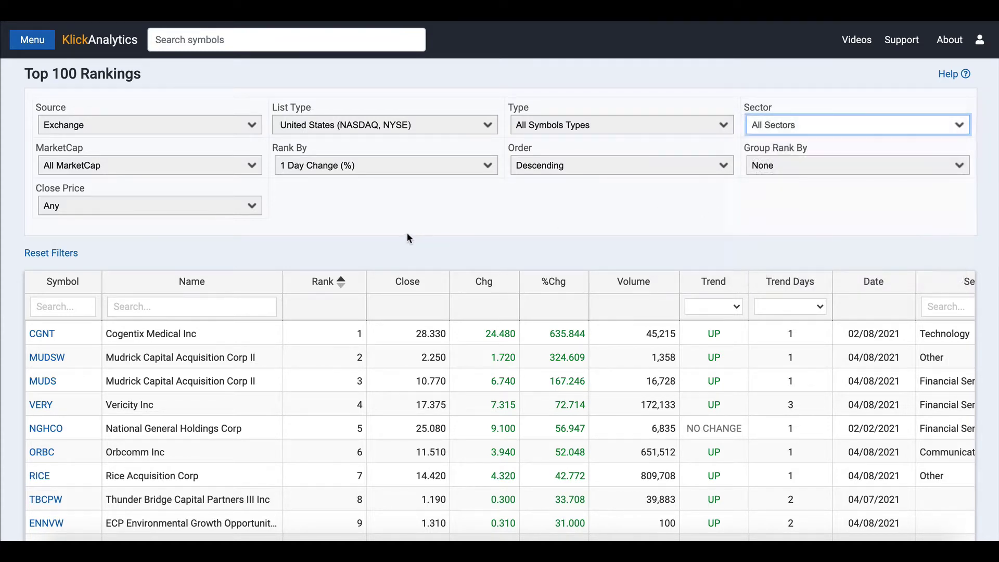
{"action": "left_click", "coordinate": [252, 168]}
{"action": "left_click", "coordinate": [269, 173]}
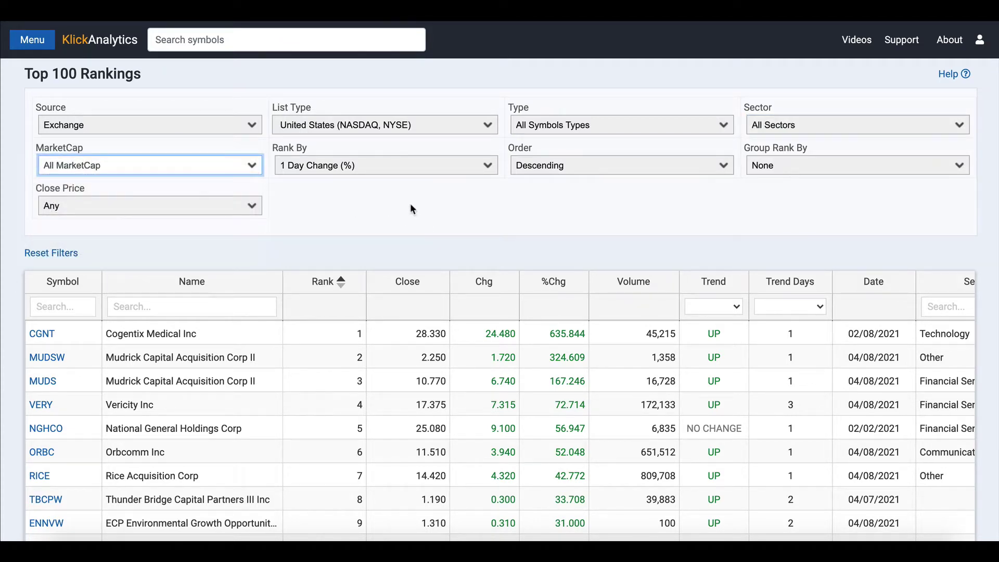
{"action": "left_click", "coordinate": [422, 172]}
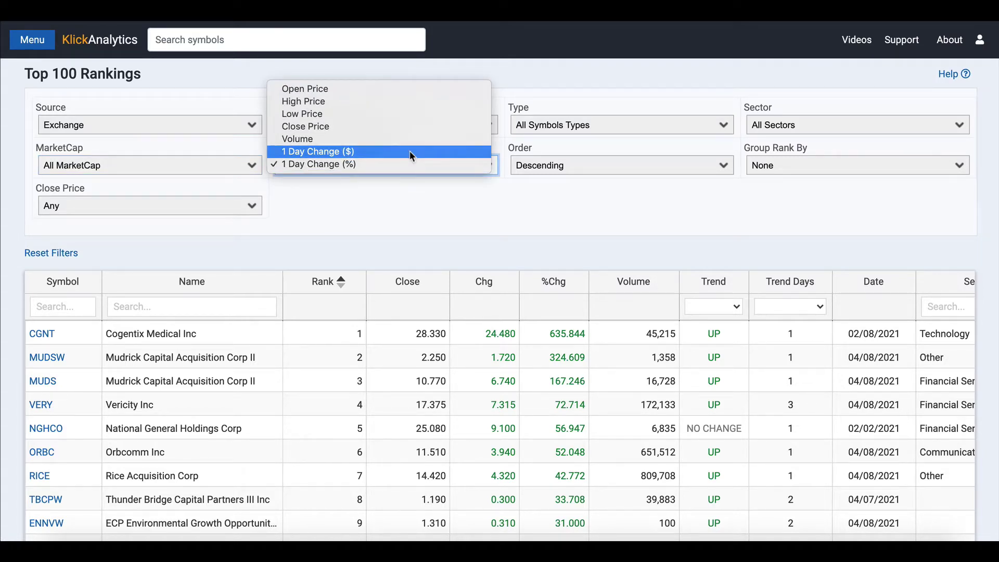
{"action": "left_click", "coordinate": [410, 218]}
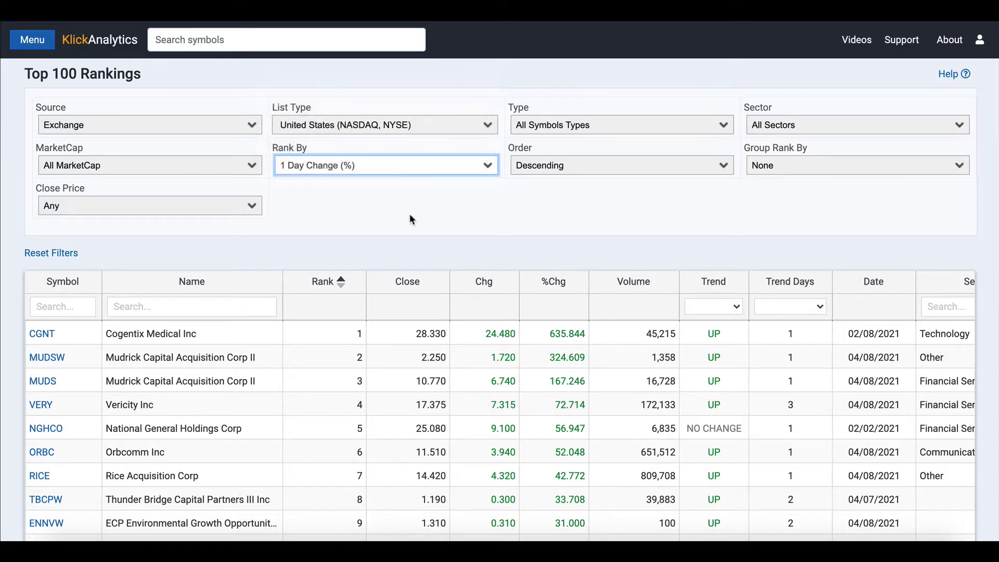
{"action": "left_click", "coordinate": [410, 217]}
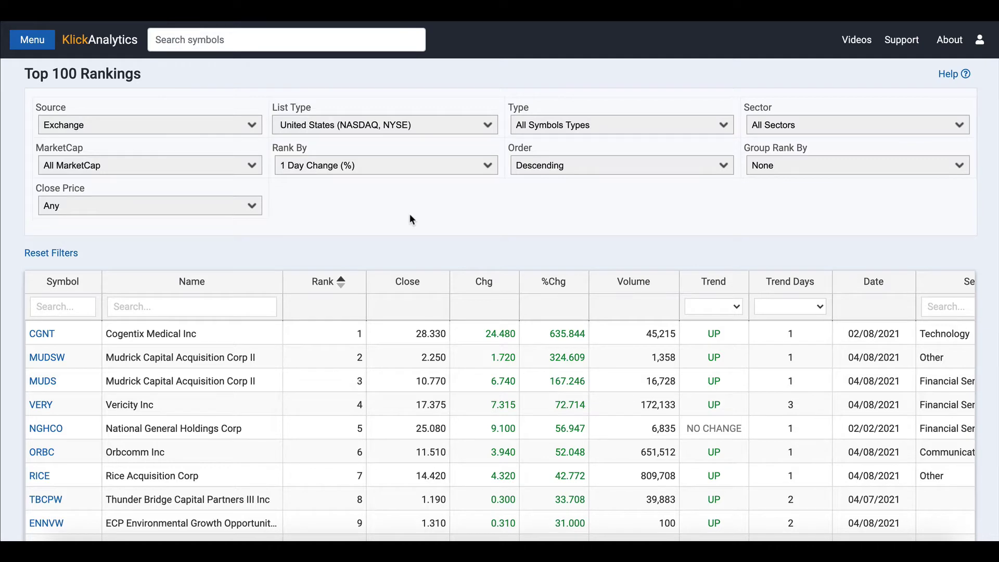
{"action": "scroll", "coordinate": [410, 214], "scroll_direction": "down", "scroll_amount": 3}
{"action": "scroll", "coordinate": [410, 218], "scroll_direction": "up", "scroll_amount": 3}
Rank the symbols by Volume, and return the ranking to 1 Day Change (%).
{"action": "left_click", "coordinate": [488, 165]}
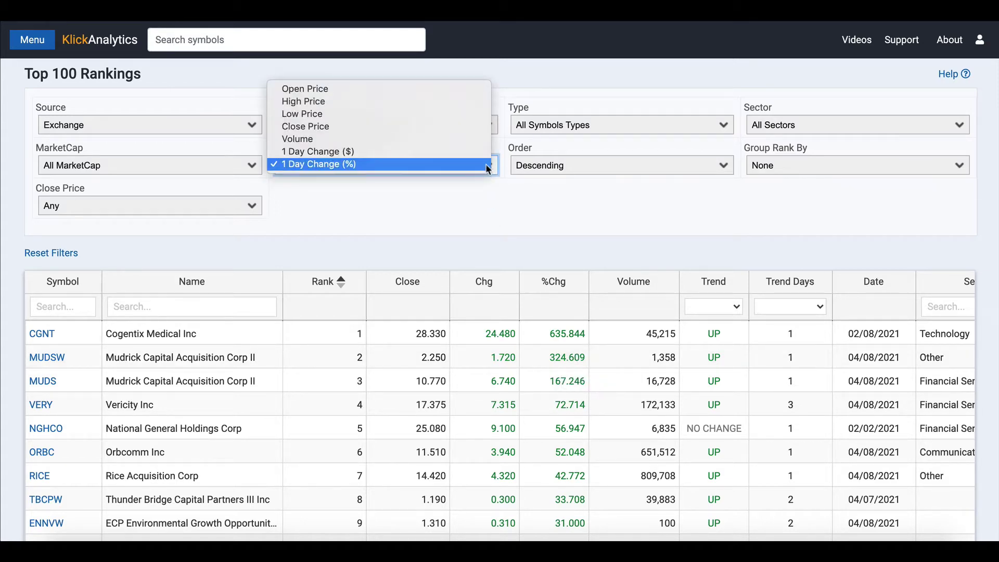
{"action": "left_click", "coordinate": [474, 137]}
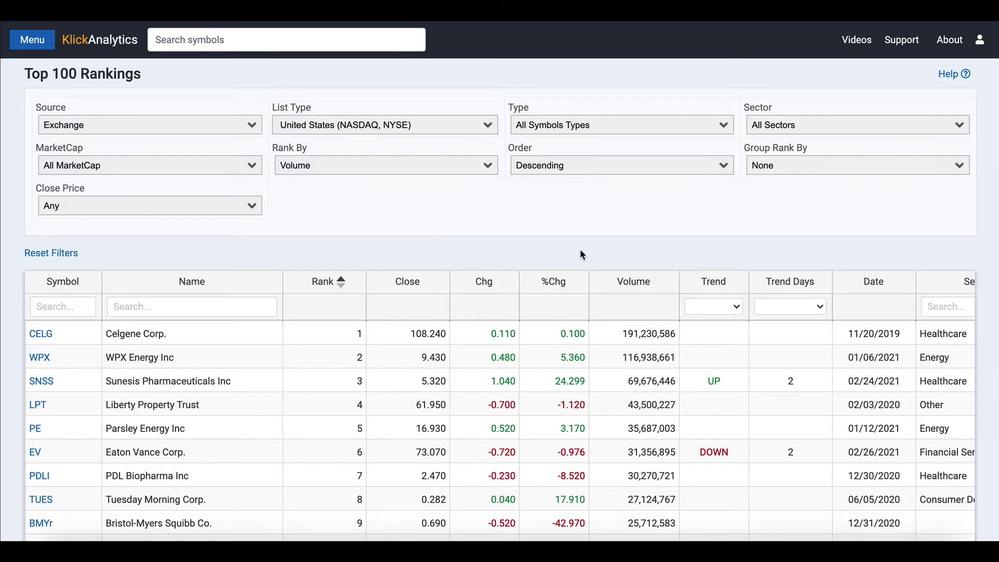
{"action": "left_click", "coordinate": [423, 167]}
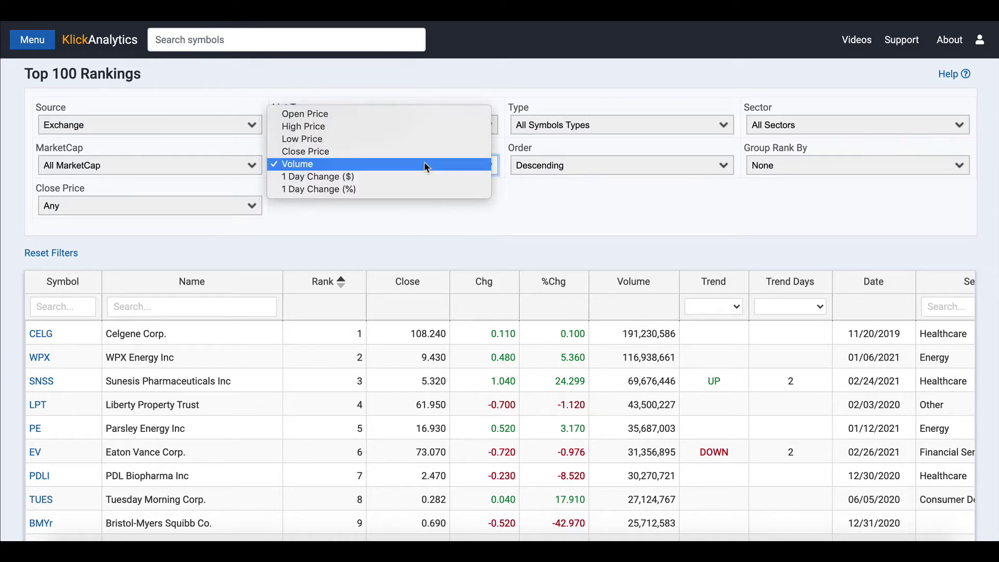
{"action": "left_click", "coordinate": [410, 190]}
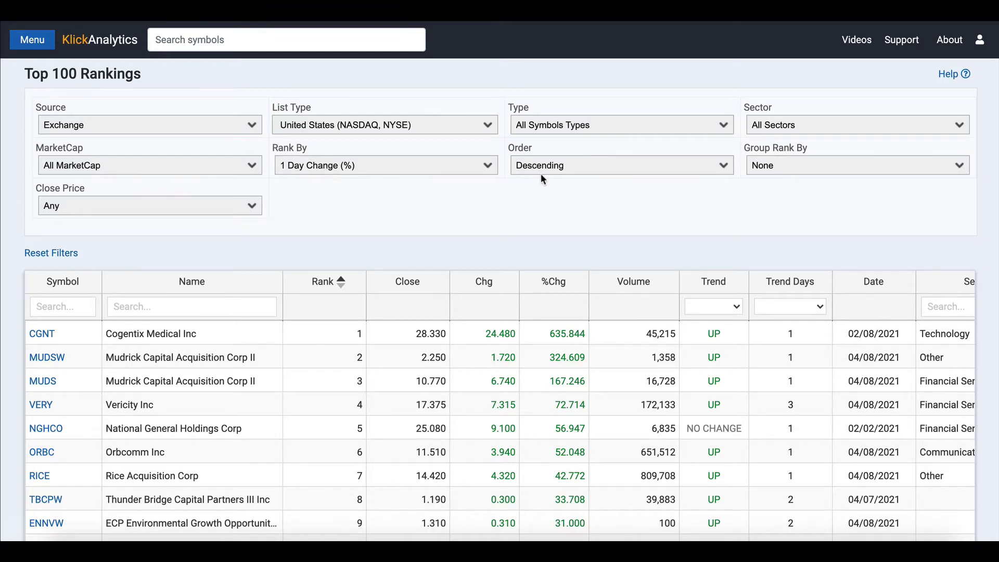
Set the ranking order to Ascending and look through the whole list of 100 symbols.
{"action": "left_click", "coordinate": [564, 167]}
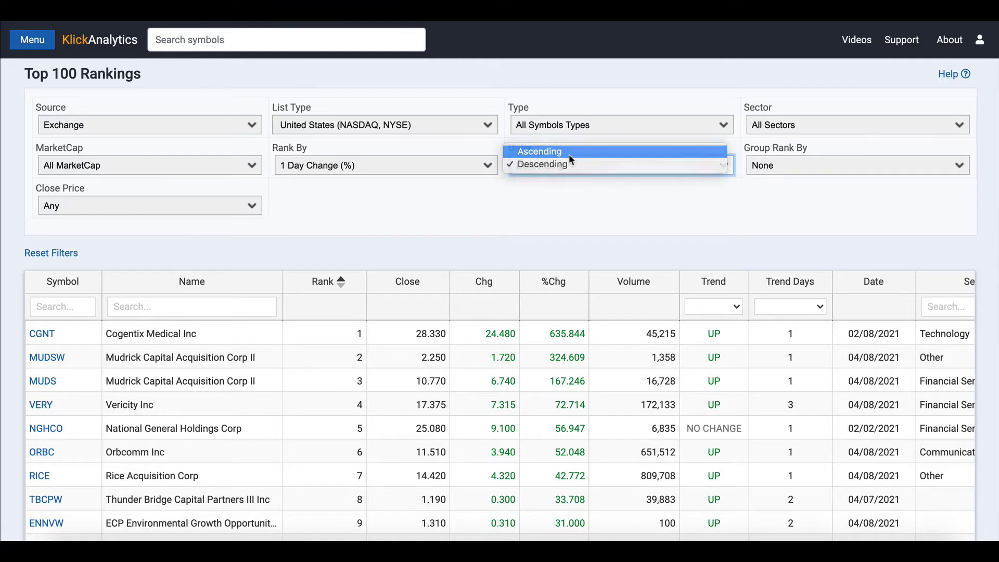
{"action": "left_click", "coordinate": [569, 154]}
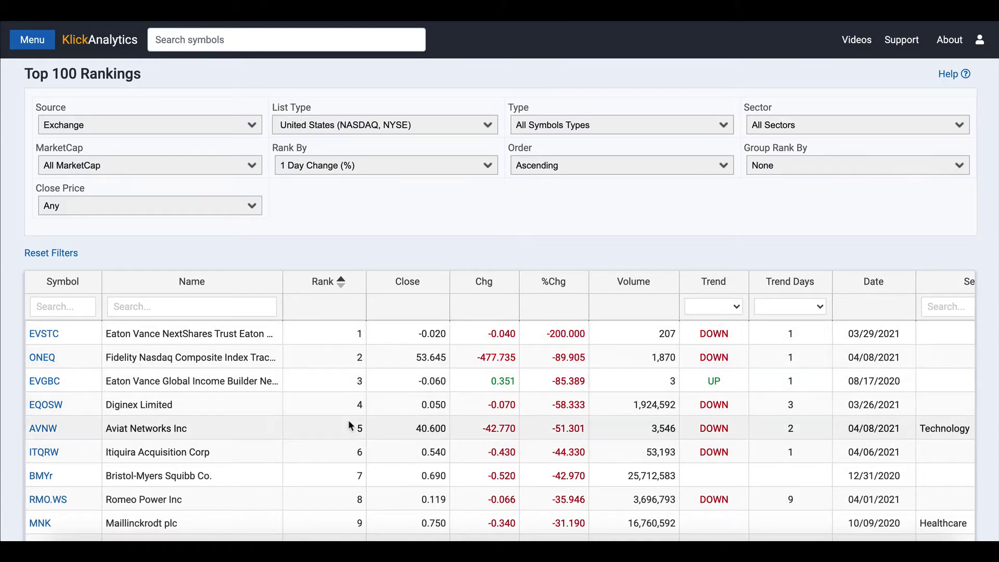
{"action": "scroll", "coordinate": [350, 424], "scroll_direction": "down", "scroll_amount": 6}
{"action": "scroll", "coordinate": [350, 424], "scroll_direction": "down", "scroll_amount": 20}
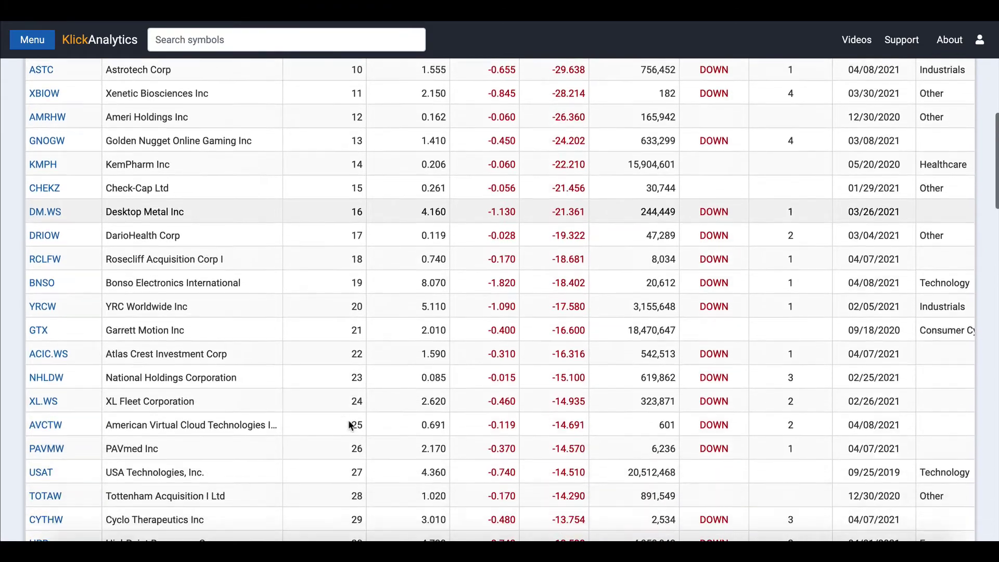
{"action": "scroll", "coordinate": [350, 424], "scroll_direction": "down", "scroll_amount": 15}
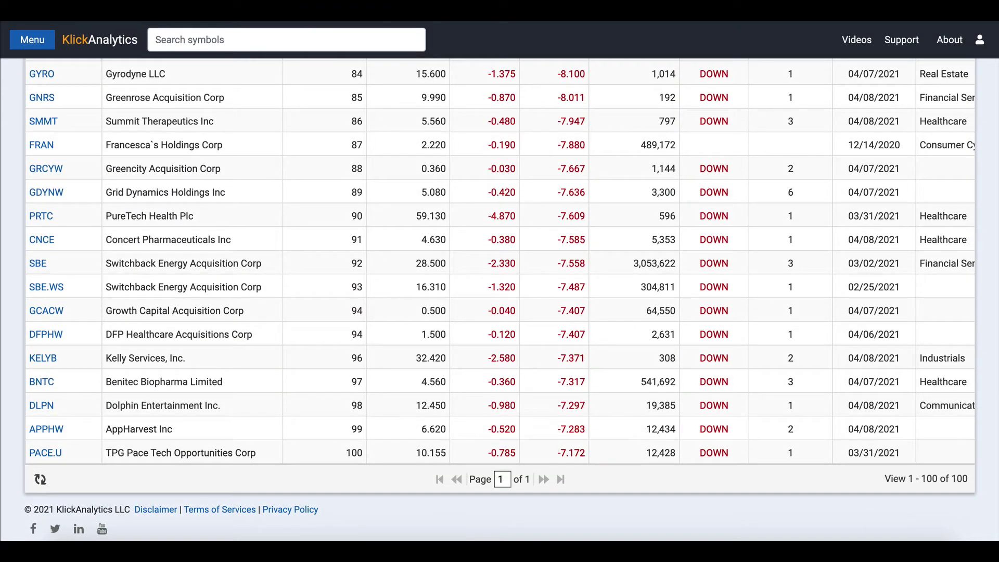
{"action": "scroll", "coordinate": [727, 408], "scroll_direction": "up", "scroll_amount": 20}
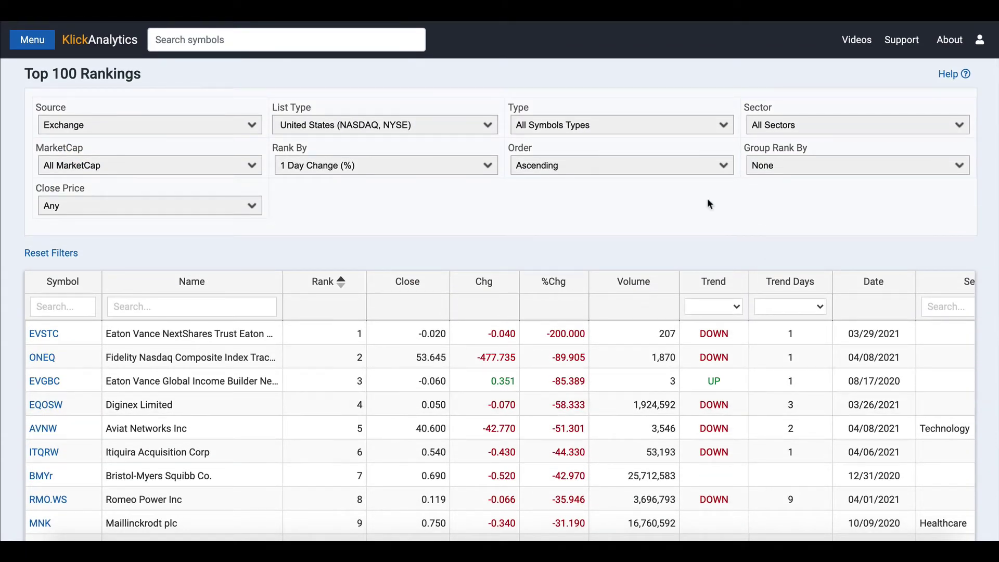
Set the ranking order to Descending and group the ranks by Sector.
{"action": "left_click", "coordinate": [564, 163]}
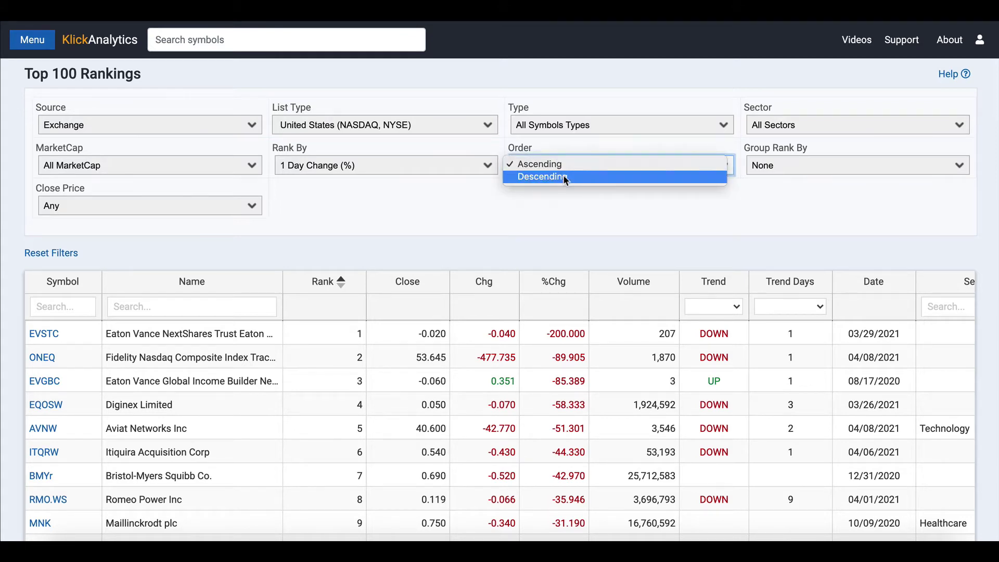
{"action": "left_click", "coordinate": [563, 174]}
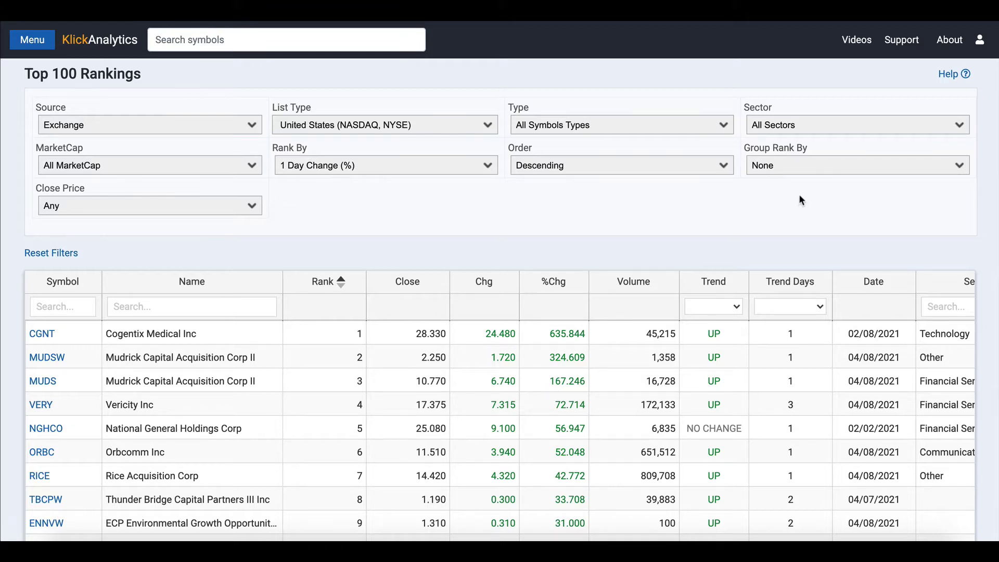
{"action": "left_click", "coordinate": [829, 165]}
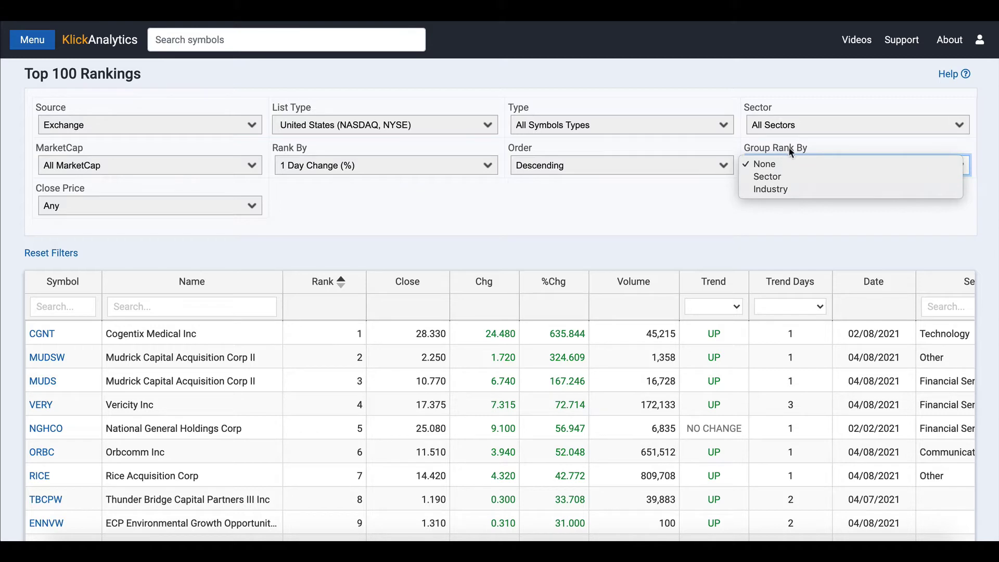
{"action": "left_click", "coordinate": [785, 178]}
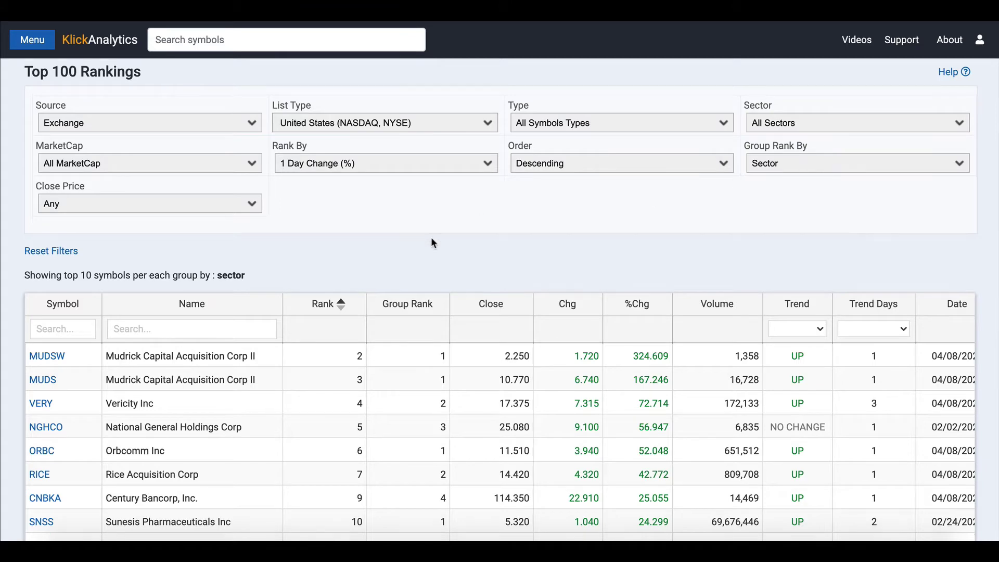
Examine the overall ranks and group ranks through the whole sector-grouped list.
{"action": "scroll", "coordinate": [431, 236], "scroll_direction": "down", "scroll_amount": 3}
{"action": "scroll", "coordinate": [408, 248], "scroll_direction": "up", "scroll_amount": 2}
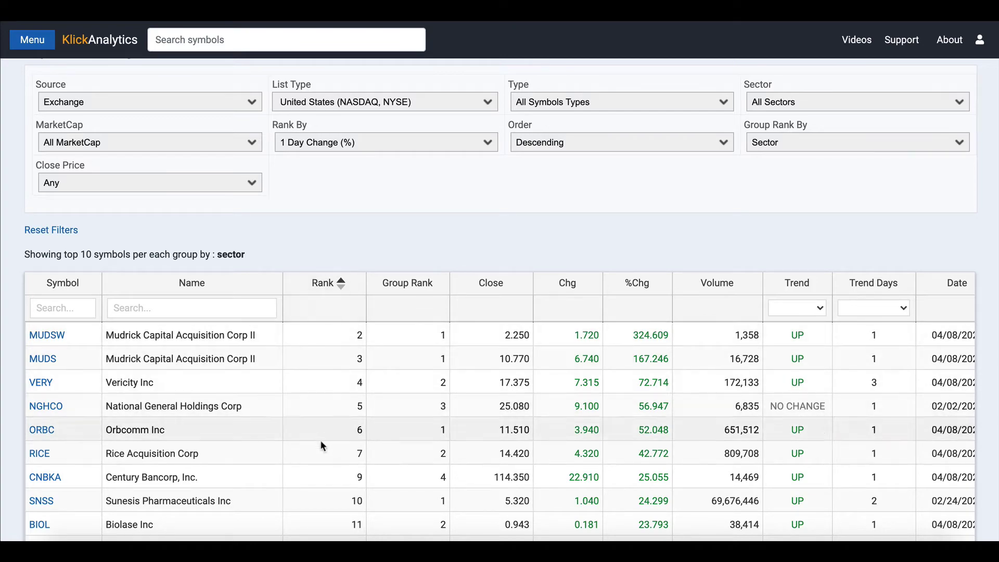
{"action": "scroll", "coordinate": [314, 409], "scroll_direction": "down", "scroll_amount": 4}
{"action": "scroll", "coordinate": [313, 411], "scroll_direction": "down", "scroll_amount": 20}
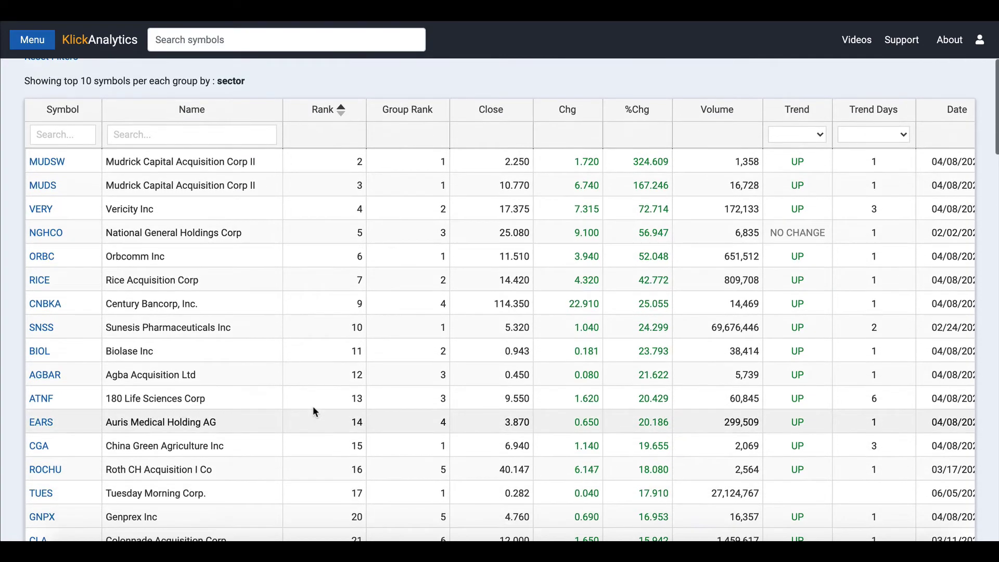
{"action": "scroll", "coordinate": [314, 411], "scroll_direction": "down", "scroll_amount": 6}
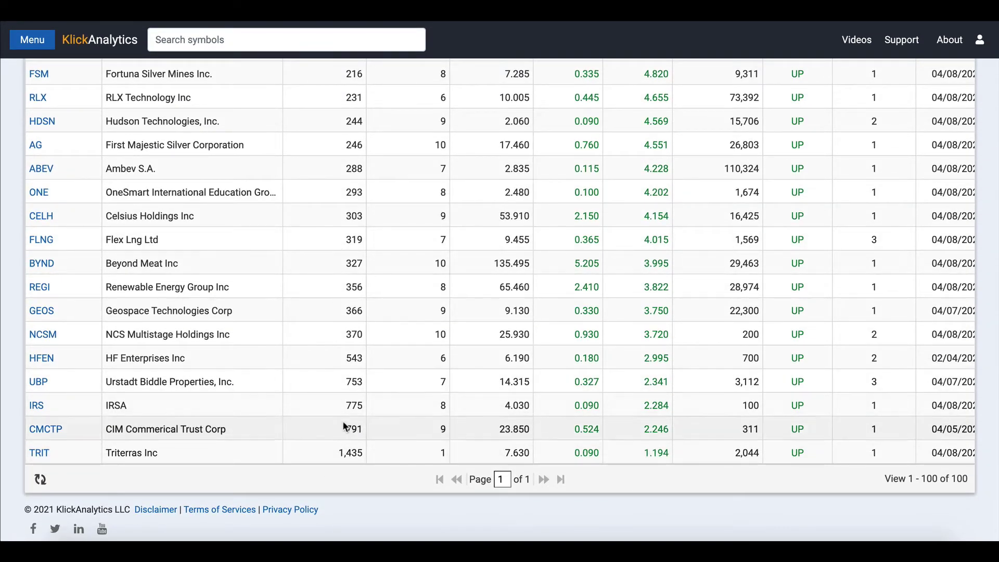
{"action": "scroll", "coordinate": [337, 273], "scroll_direction": "up", "scroll_amount": 15}
{"action": "scroll", "coordinate": [337, 272], "scroll_direction": "up", "scroll_amount": 20}
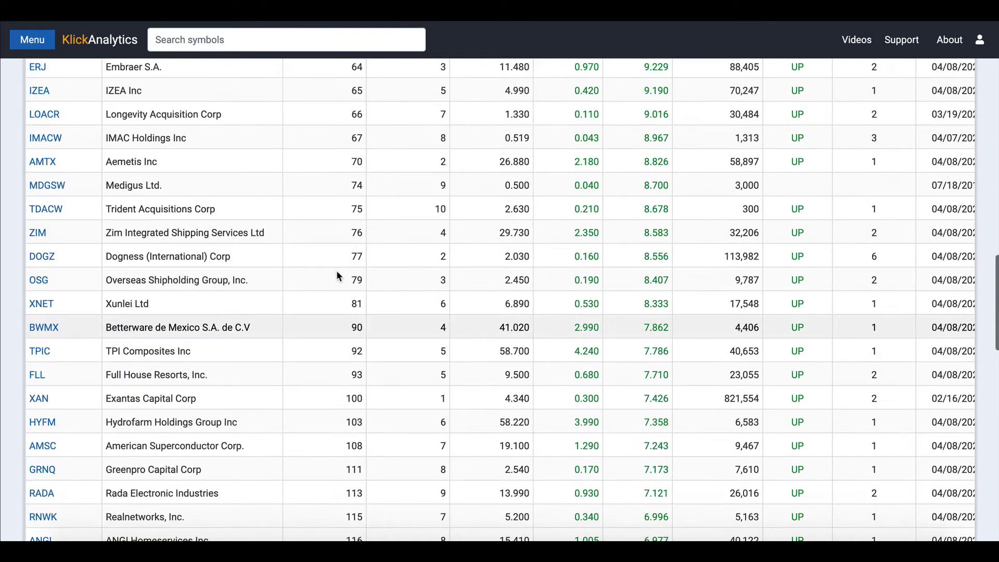
{"action": "scroll", "coordinate": [336, 270], "scroll_direction": "up", "scroll_amount": 5}
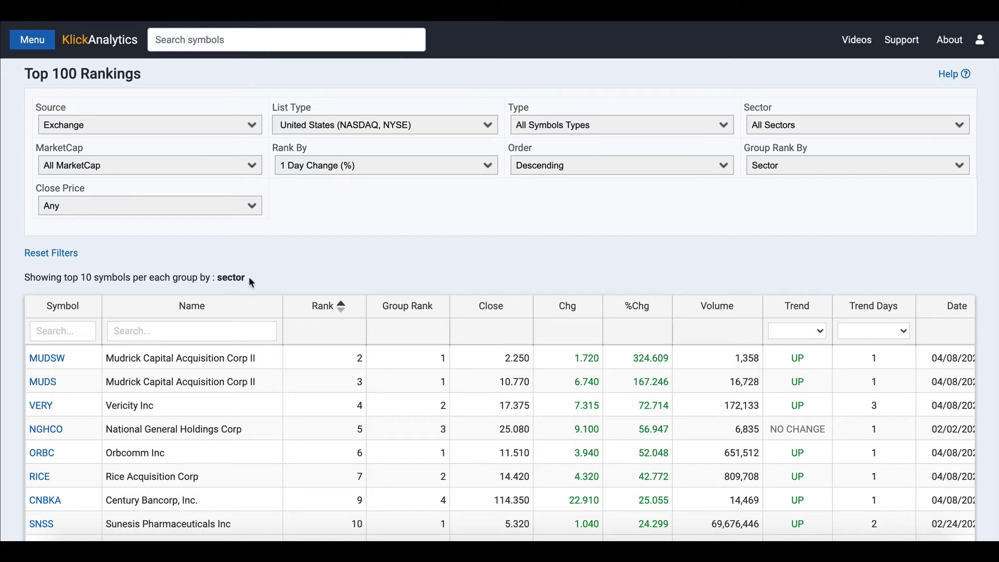
Check the Group Rank By options, and compare the symbols' group ranks with their Sector and Industry columns.
{"action": "left_click", "coordinate": [837, 166]}
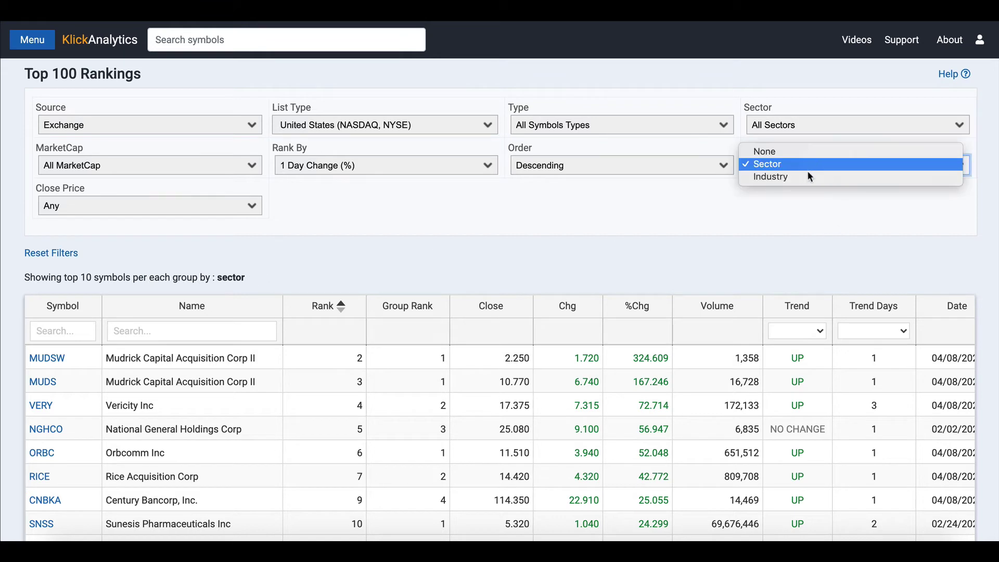
{"action": "left_click", "coordinate": [535, 257]}
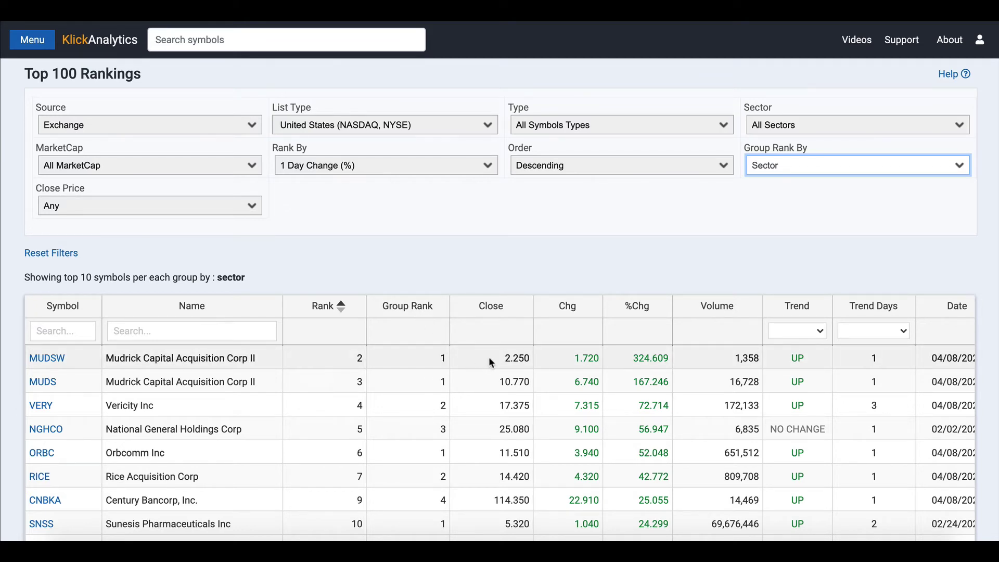
{"action": "scroll", "coordinate": [489, 357], "scroll_direction": "right", "scroll_amount": 5}
{"action": "scroll", "coordinate": [489, 357], "scroll_direction": "right", "scroll_amount": 1}
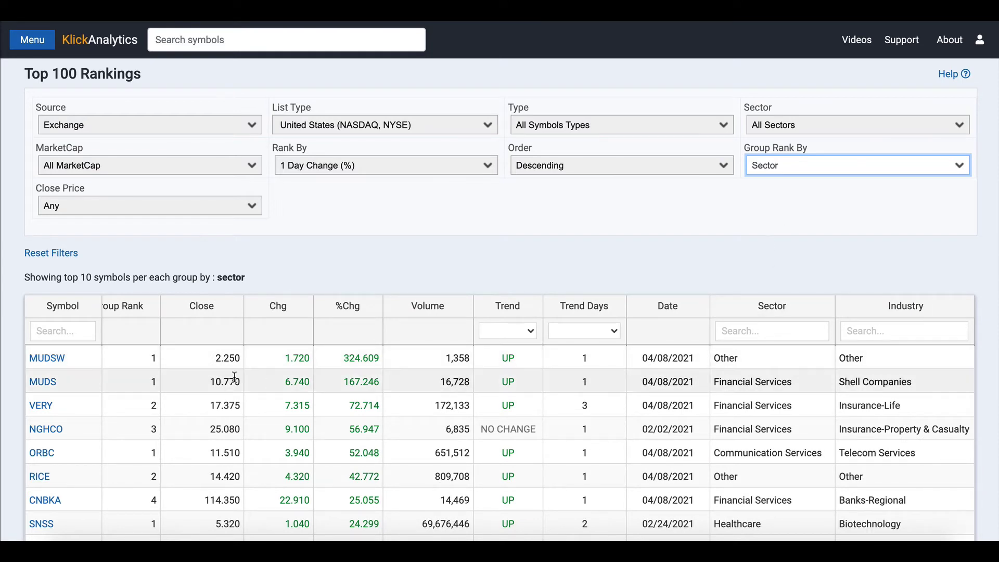
{"action": "scroll", "coordinate": [545, 383], "scroll_direction": "left", "scroll_amount": 6}
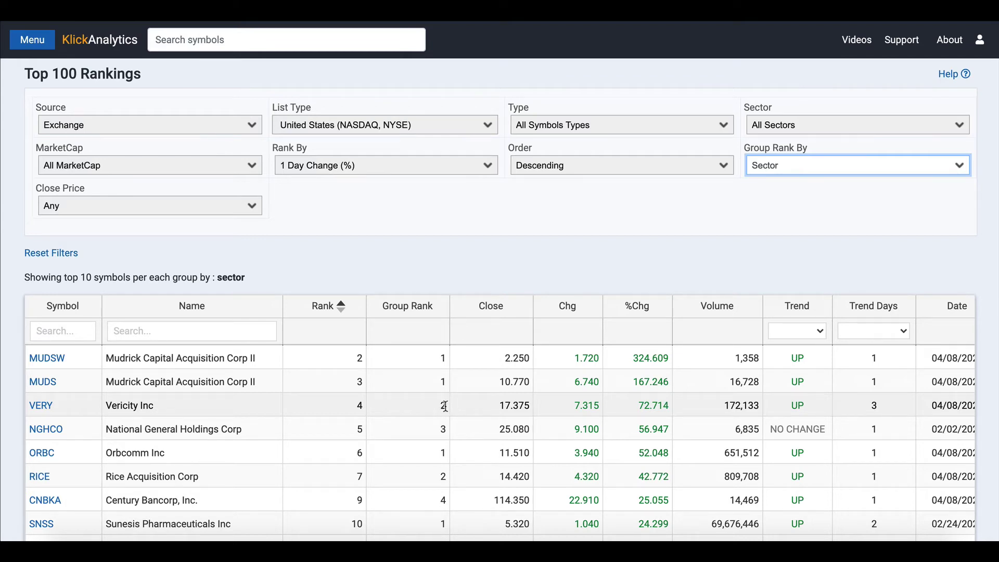
{"action": "scroll", "coordinate": [446, 406], "scroll_direction": "right", "scroll_amount": 5}
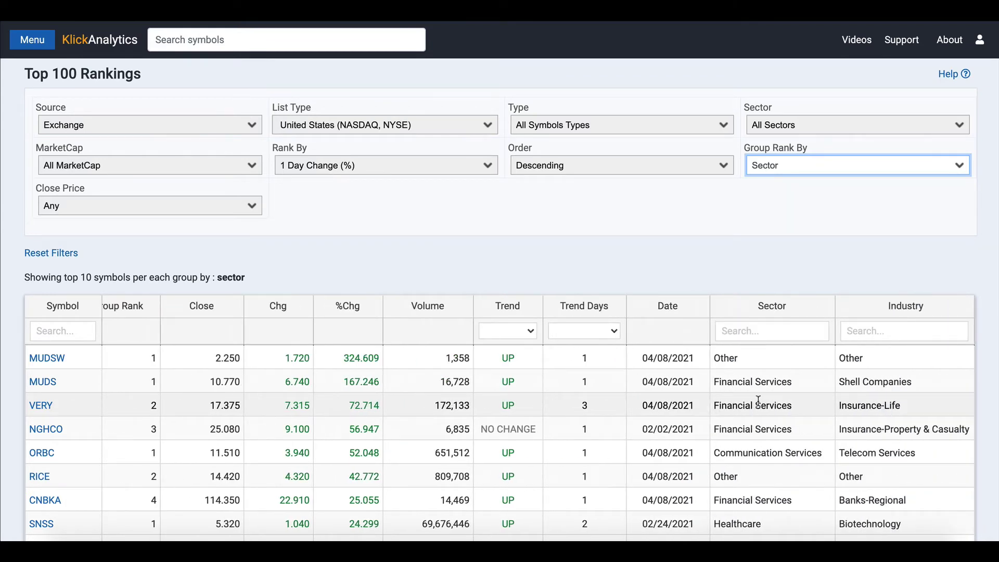
Compare the symbols' overall ranks and group ranks with their sectors in the sector-grouped table.
{"action": "scroll", "coordinate": [561, 396], "scroll_direction": "left", "scroll_amount": 5}
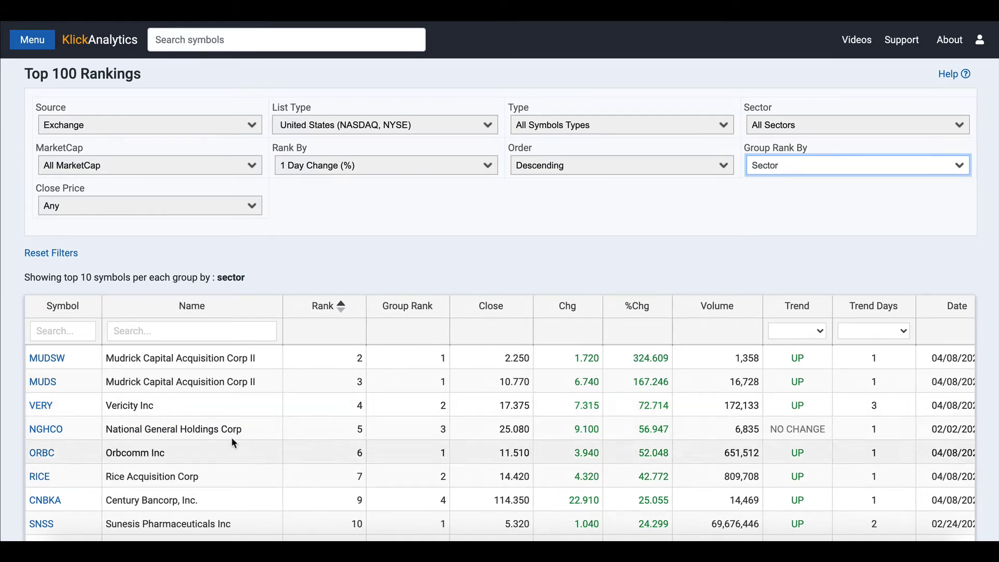
{"action": "scroll", "coordinate": [499, 422], "scroll_direction": "right", "scroll_amount": 5}
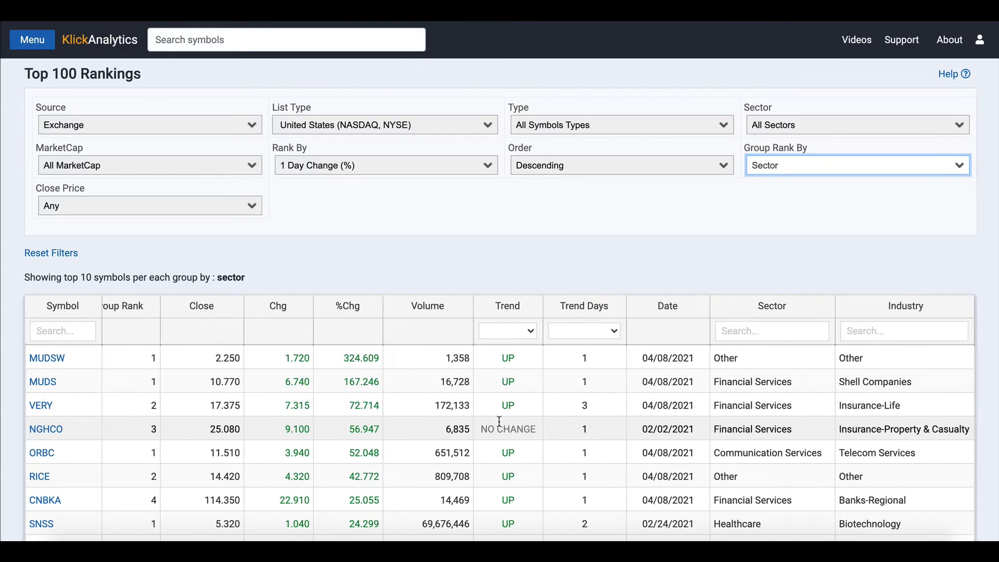
{"action": "scroll", "coordinate": [499, 421], "scroll_direction": "left", "scroll_amount": 5}
{"action": "left_click", "coordinate": [523, 253]}
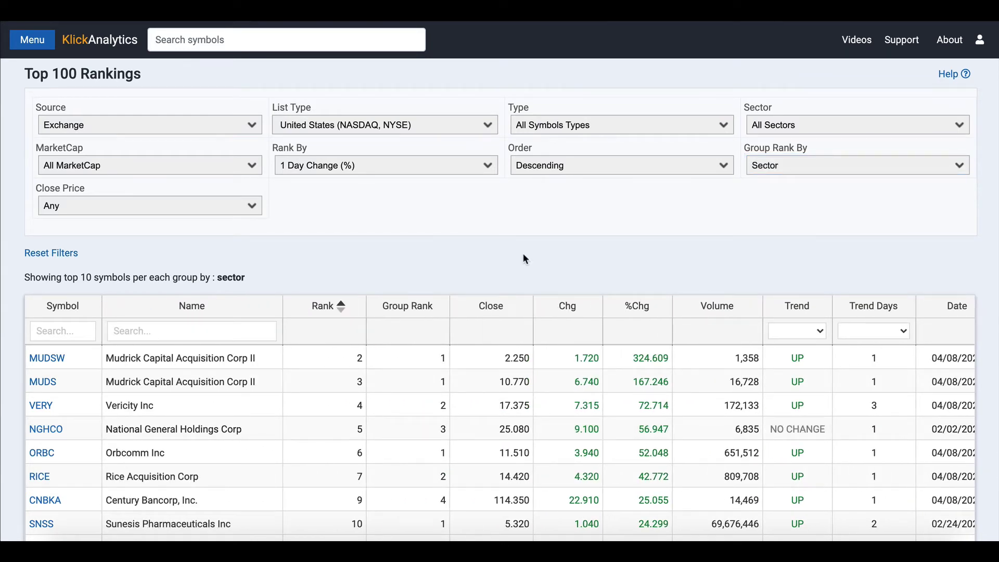
{"action": "scroll", "coordinate": [523, 253], "scroll_direction": "down", "scroll_amount": 2}
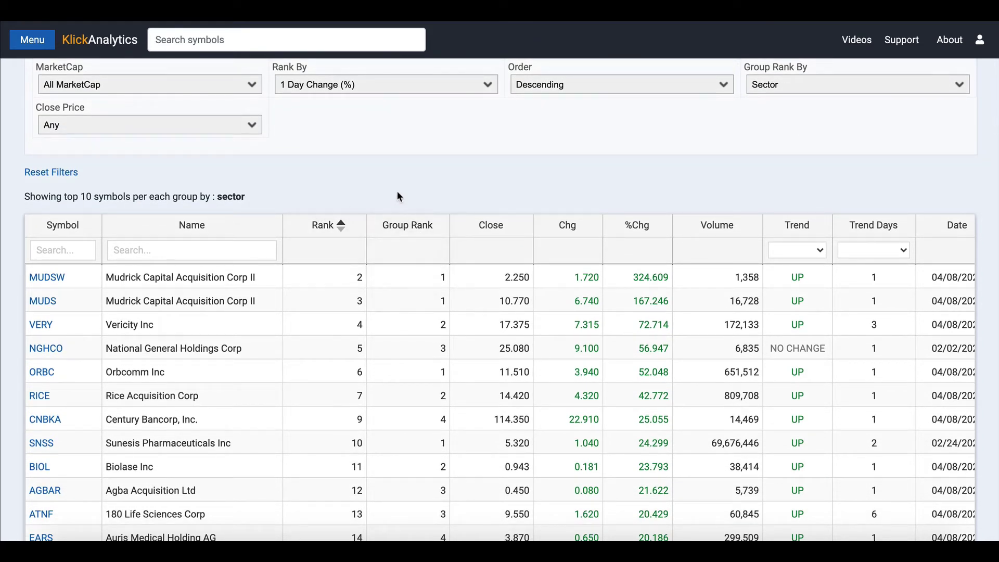
{"action": "scroll", "coordinate": [309, 448], "scroll_direction": "down", "scroll_amount": 1}
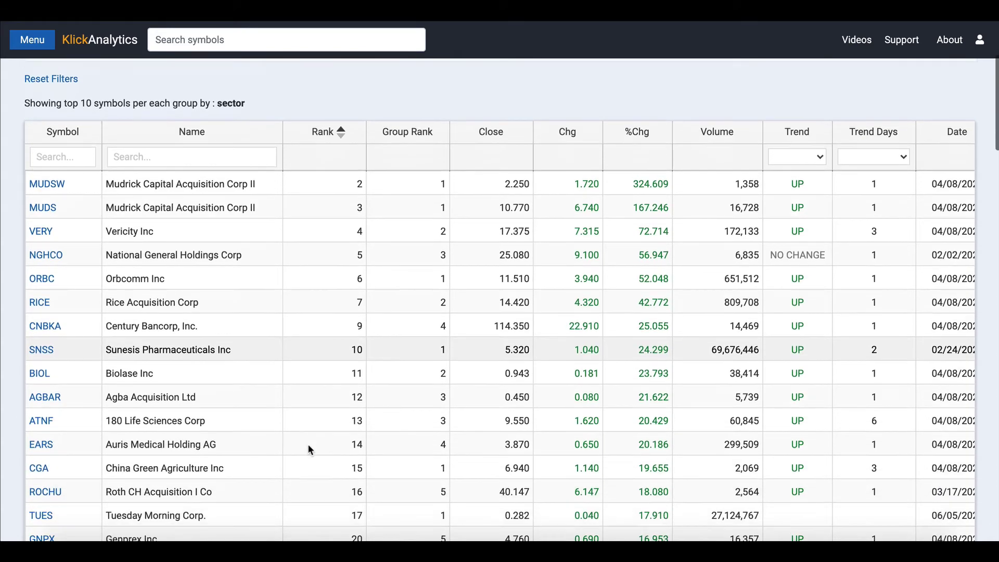
{"action": "scroll", "coordinate": [308, 444], "scroll_direction": "up", "scroll_amount": 1}
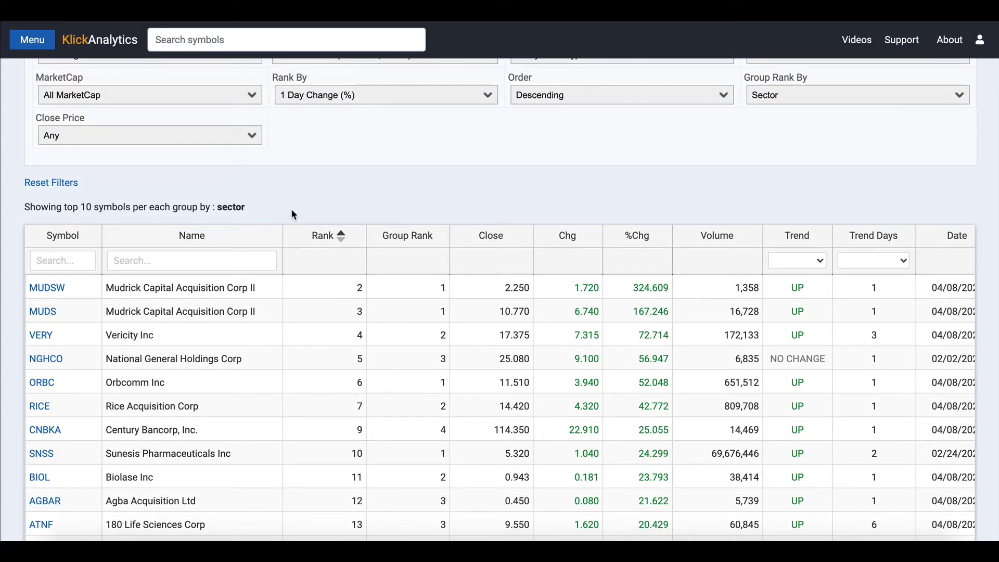
Sort the table by Group Rank in ascending order and review the sector of each first-ranked symbol.
{"action": "left_click", "coordinate": [420, 239]}
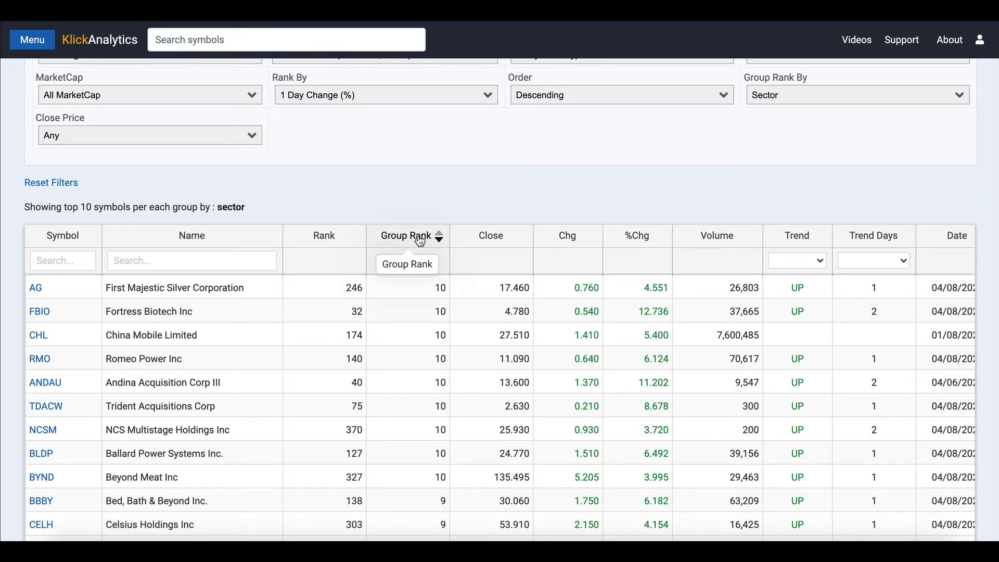
{"action": "left_click", "coordinate": [419, 239]}
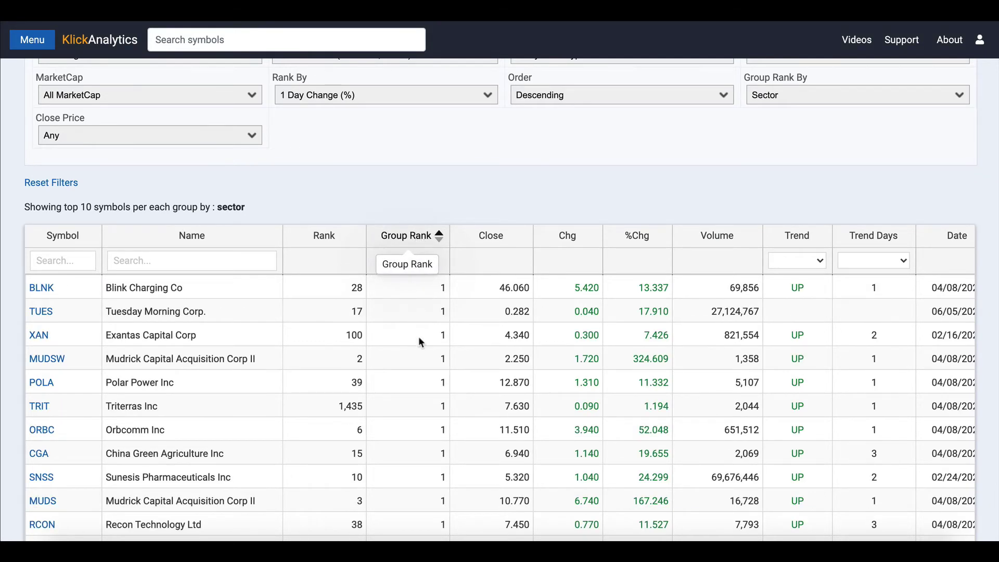
{"action": "scroll", "coordinate": [440, 440], "scroll_direction": "down", "scroll_amount": 2}
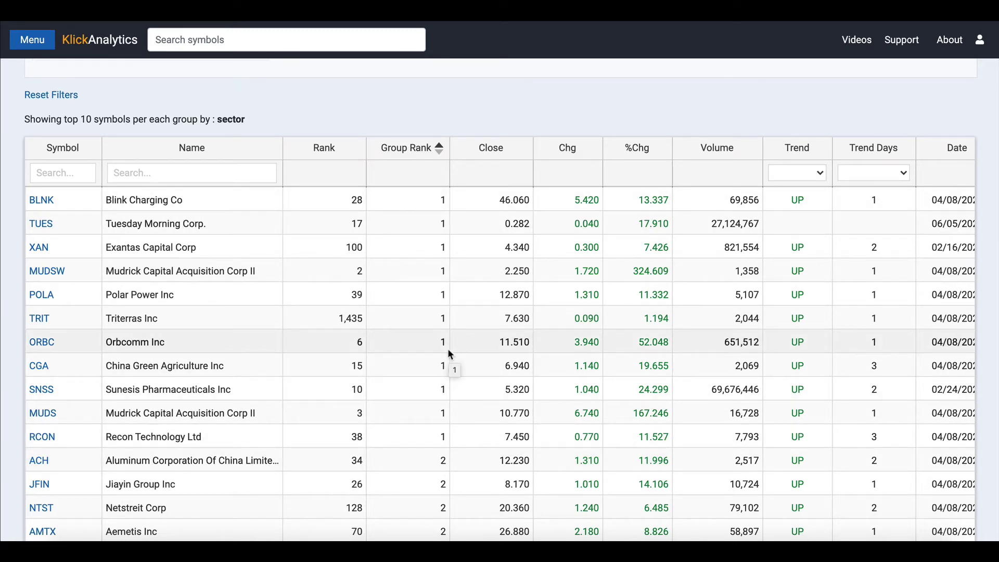
{"action": "scroll", "coordinate": [448, 348], "scroll_direction": "right", "scroll_amount": 5}
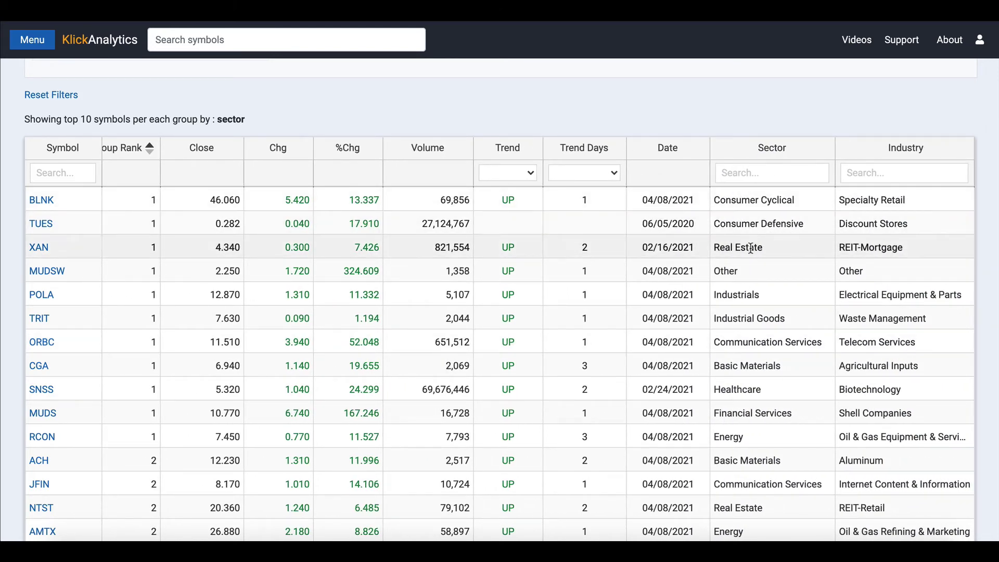
{"action": "scroll", "coordinate": [755, 370], "scroll_direction": "left", "scroll_amount": 3}
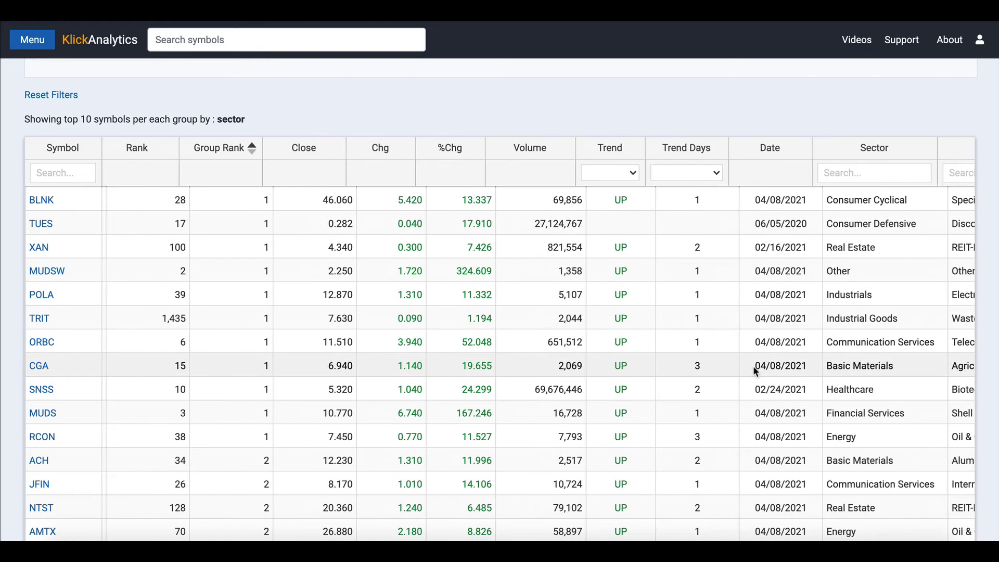
{"action": "scroll", "coordinate": [753, 366], "scroll_direction": "left", "scroll_amount": 1}
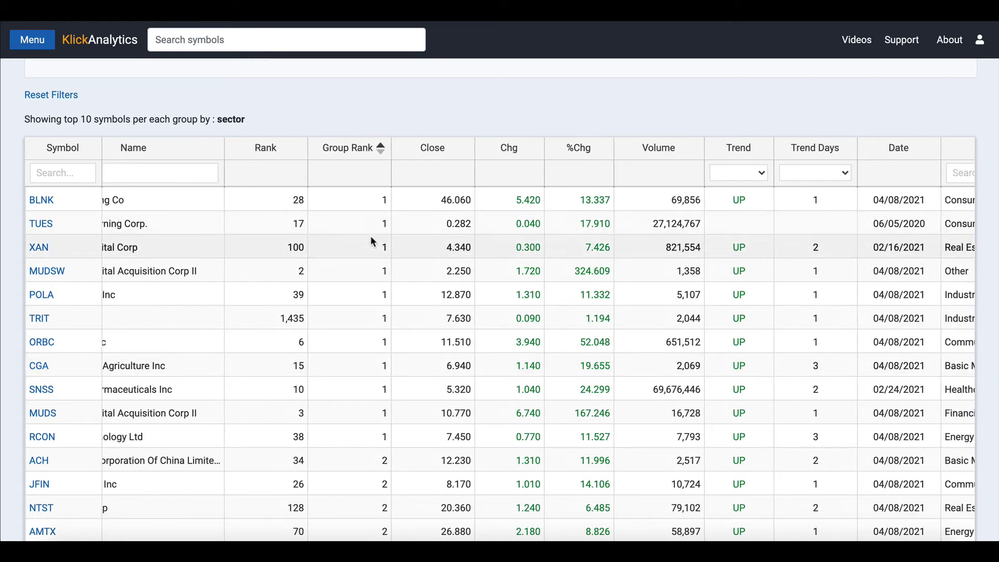
Examine how the symbols ranked 1, 2 and 3 within their sectors follow each other in the sorted list.
{"action": "scroll", "coordinate": [371, 239], "scroll_direction": "up", "scroll_amount": 3}
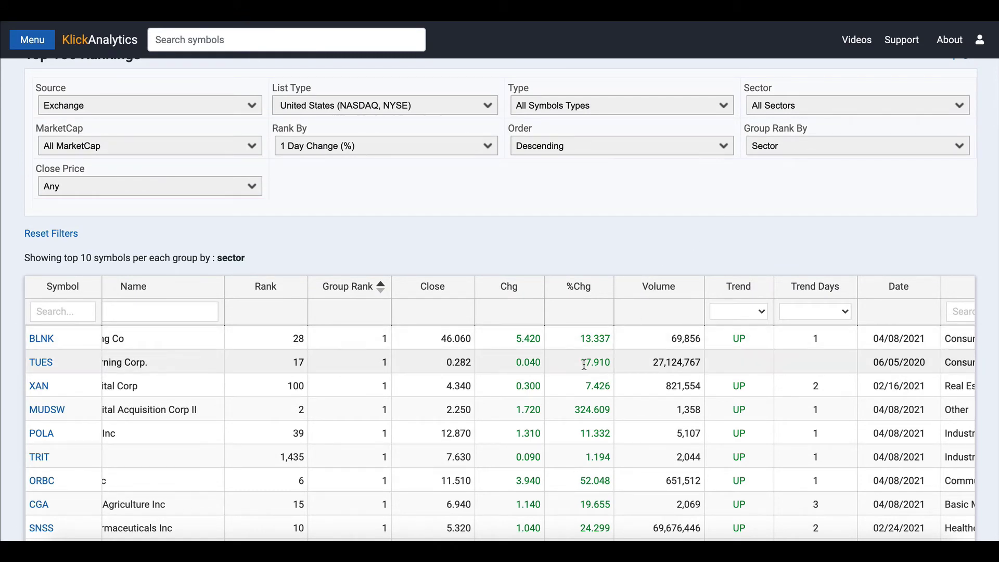
{"action": "scroll", "coordinate": [481, 417], "scroll_direction": "left", "scroll_amount": 1}
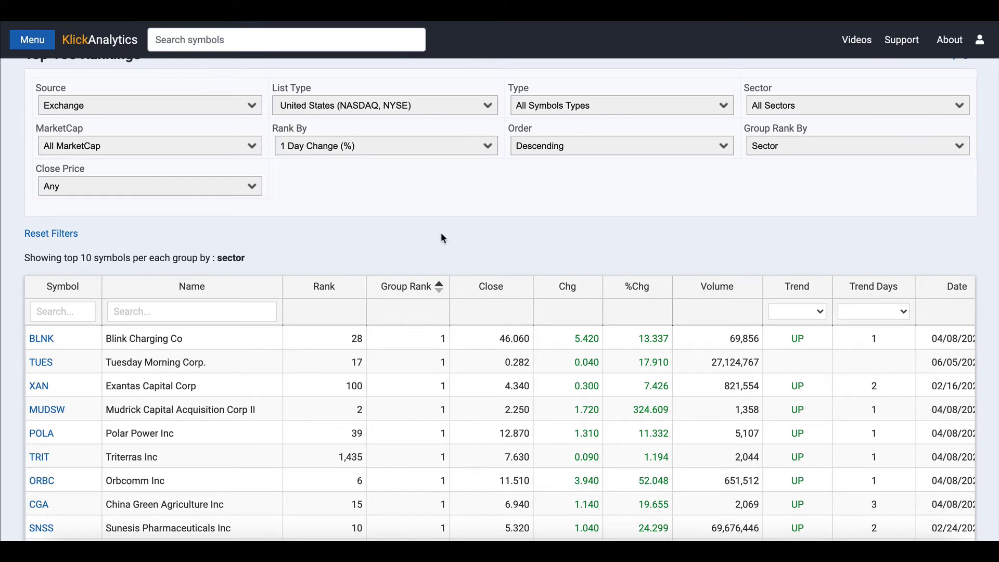
{"action": "scroll", "coordinate": [441, 234], "scroll_direction": "up", "scroll_amount": 1}
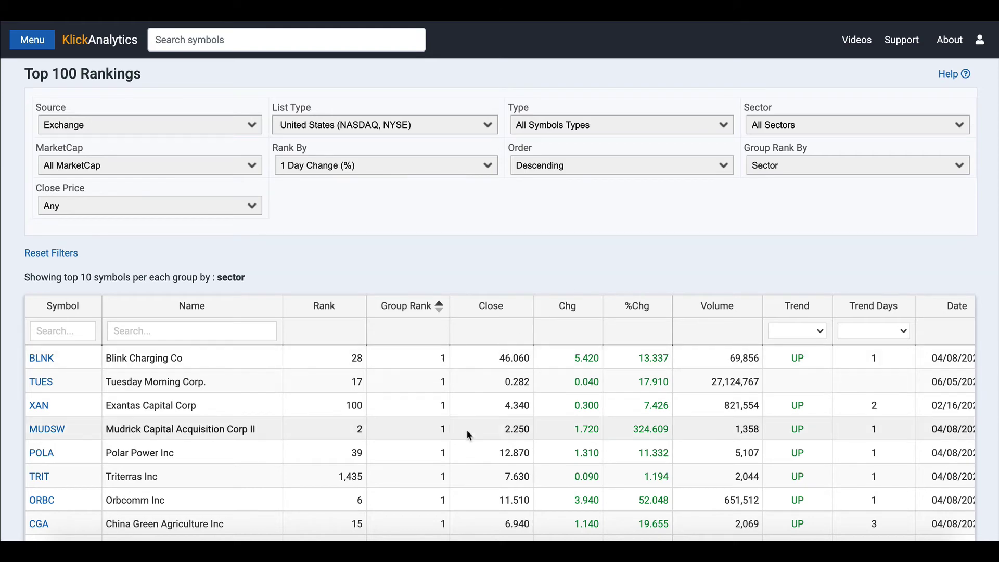
{"action": "scroll", "coordinate": [469, 434], "scroll_direction": "down", "scroll_amount": 6}
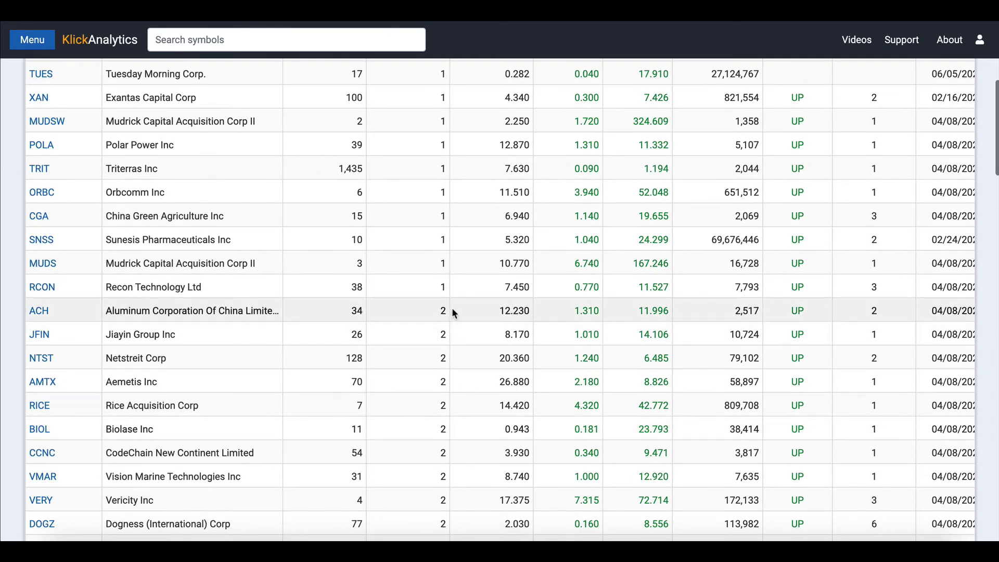
{"action": "scroll", "coordinate": [441, 497], "scroll_direction": "down", "scroll_amount": 1}
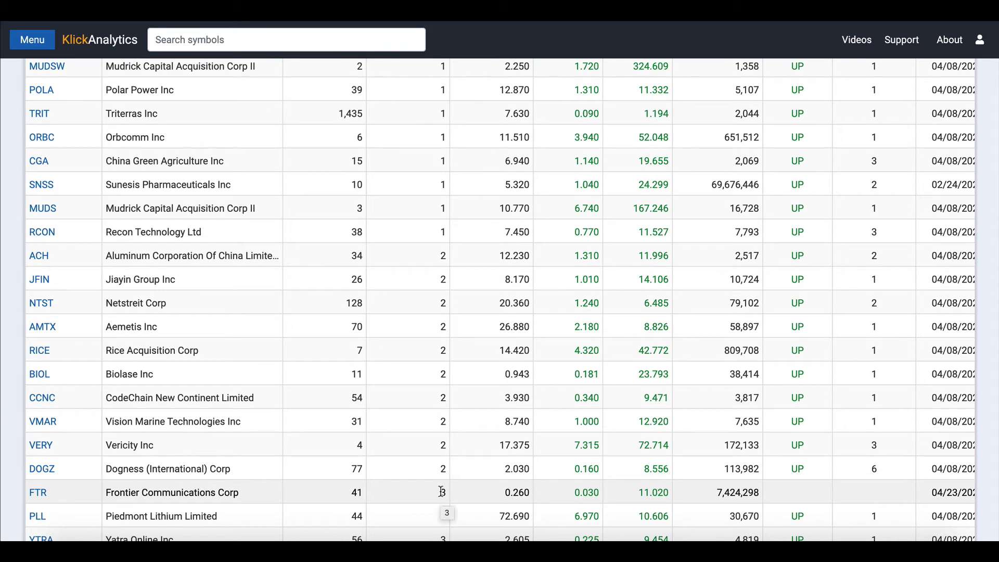
{"action": "scroll", "coordinate": [441, 491], "scroll_direction": "up", "scroll_amount": 7}
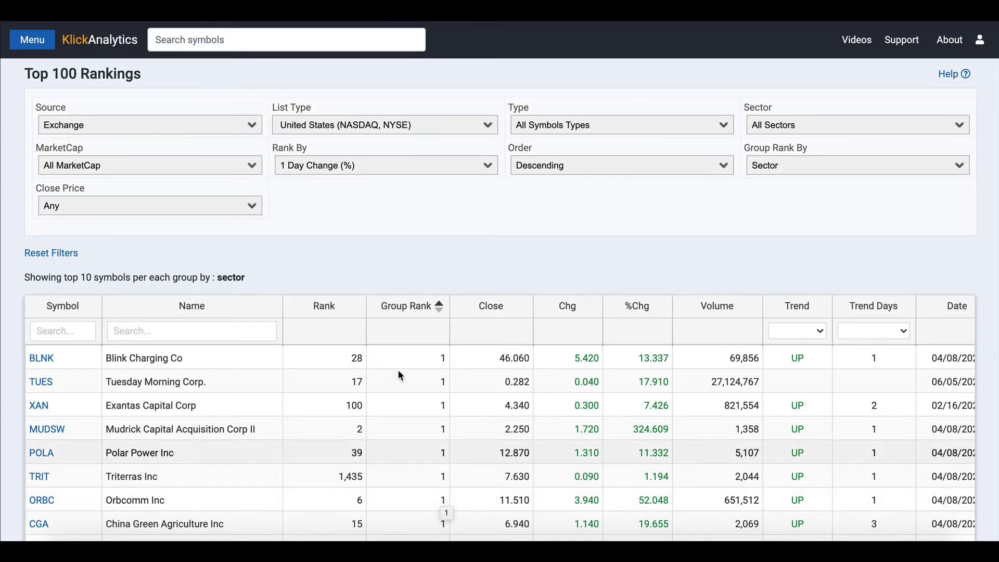
Filter the rankings to a Close Price of Under $10 and look through the resulting list.
{"action": "left_click", "coordinate": [255, 206]}
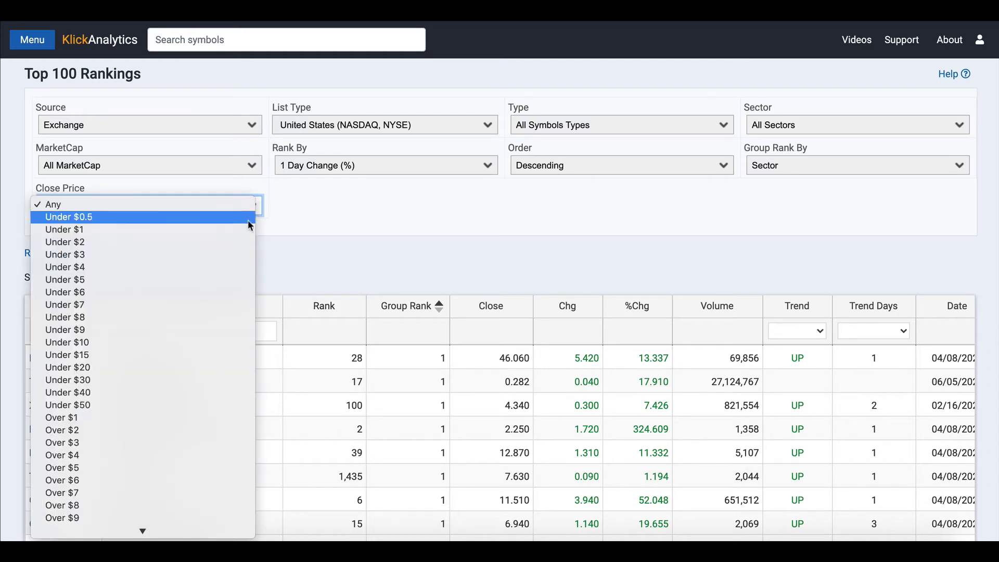
{"action": "left_click", "coordinate": [203, 342]}
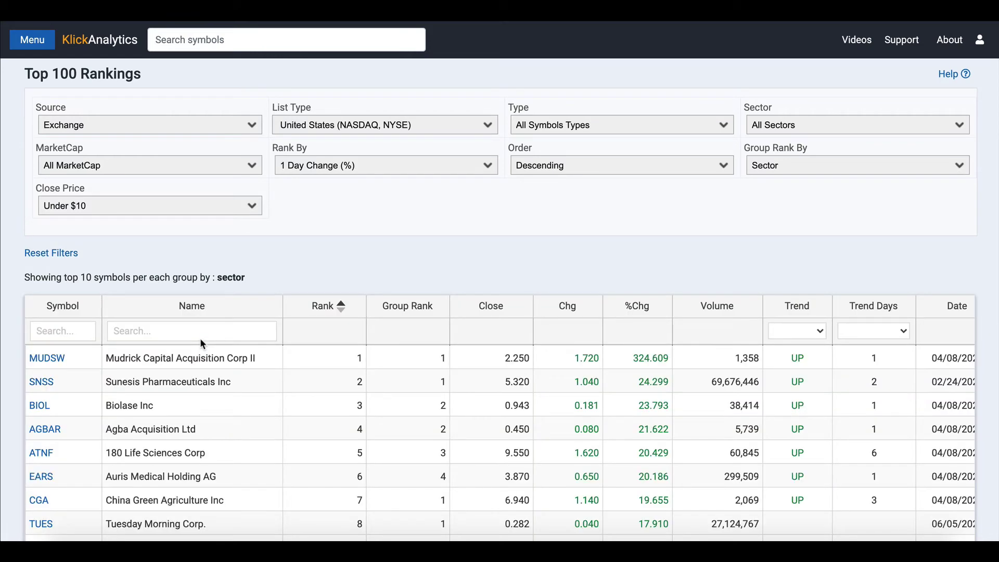
{"action": "scroll", "coordinate": [201, 341], "scroll_direction": "down", "scroll_amount": 7}
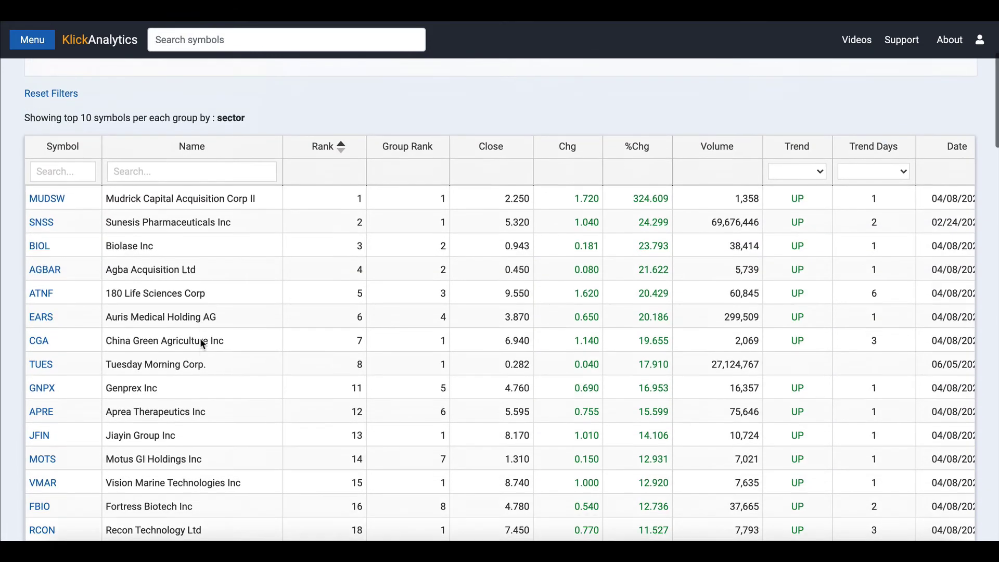
{"action": "scroll", "coordinate": [201, 341], "scroll_direction": "down", "scroll_amount": 17}
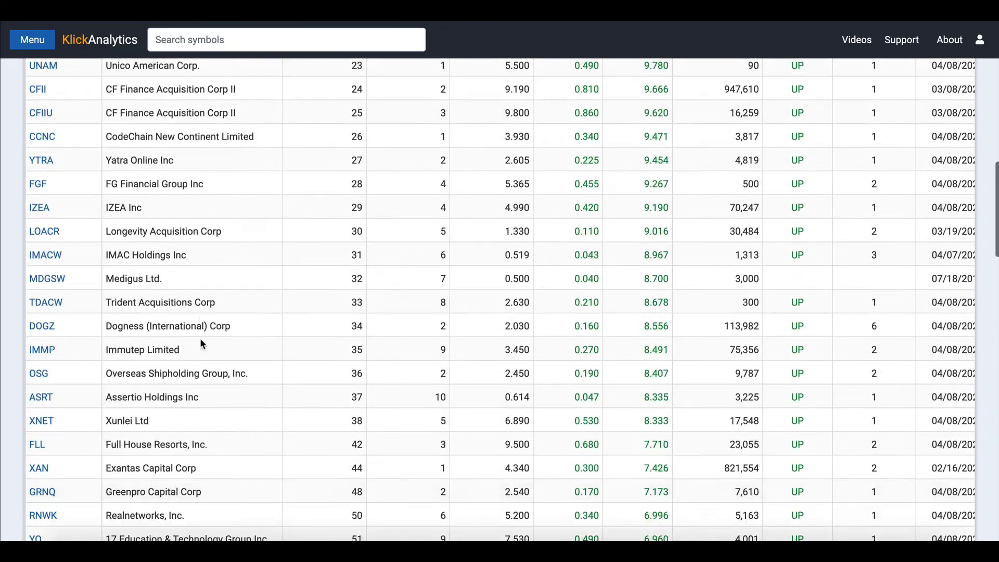
{"action": "scroll", "coordinate": [200, 341], "scroll_direction": "down", "scroll_amount": 13}
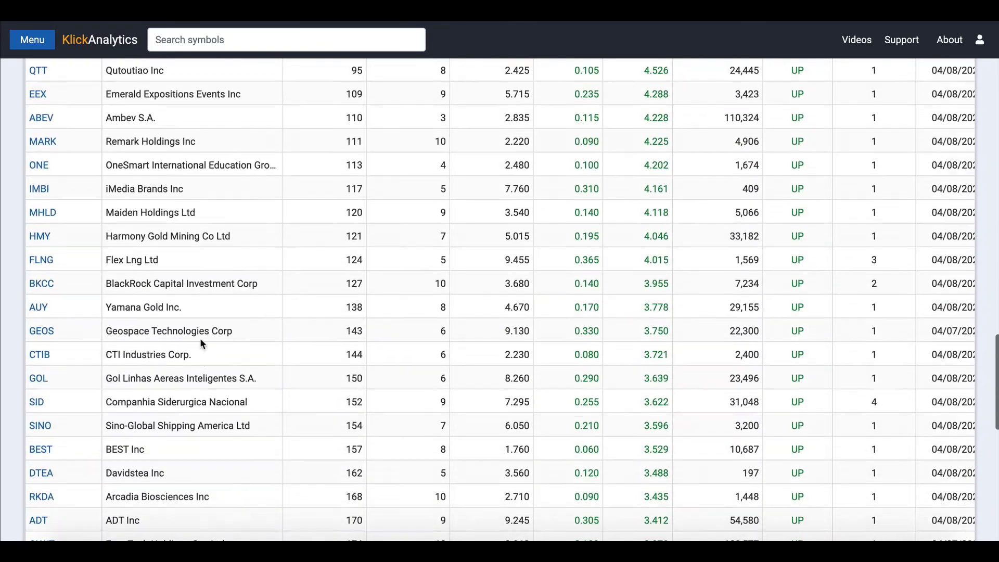
{"action": "scroll", "coordinate": [200, 341], "scroll_direction": "up", "scroll_amount": 20}
{"action": "scroll", "coordinate": [200, 339], "scroll_direction": "up", "scroll_amount": 14}
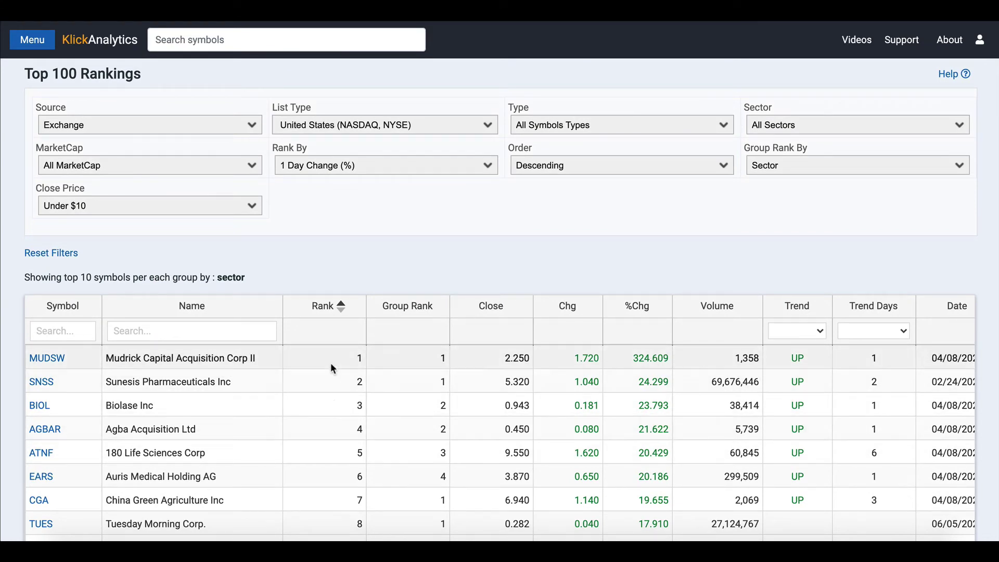
Sort the Under $10 symbols by Group Rank in ascending order and review the leading symbols of each sector.
{"action": "left_click", "coordinate": [425, 311]}
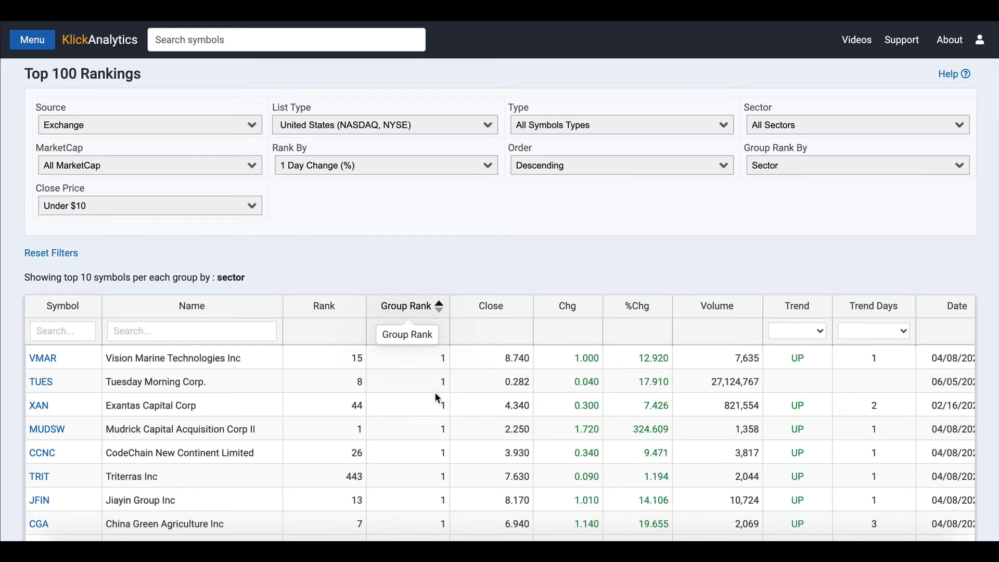
{"action": "scroll", "coordinate": [435, 393], "scroll_direction": "down", "scroll_amount": 4}
{"action": "scroll", "coordinate": [435, 394], "scroll_direction": "up", "scroll_amount": 3}
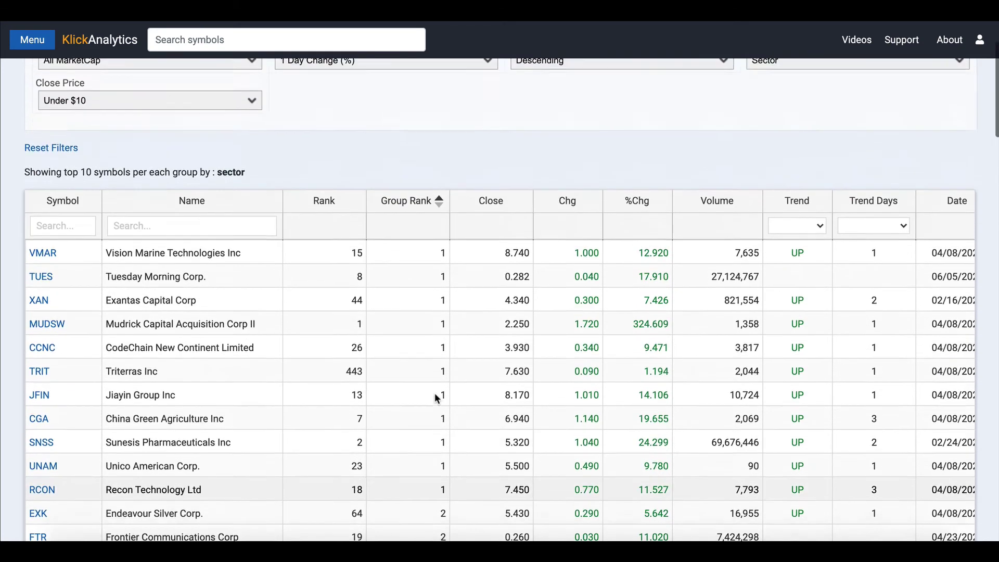
{"action": "scroll", "coordinate": [282, 208], "scroll_direction": "up", "scroll_amount": 2}
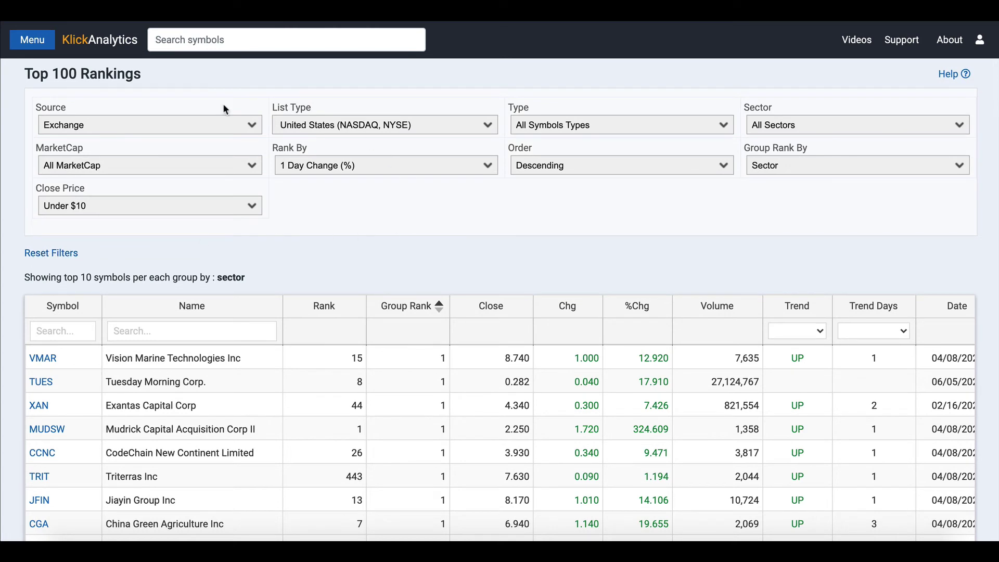
Reset all filters, and set the Source to Index - Global to review the ranked global indices.
{"action": "left_click", "coordinate": [43, 254]}
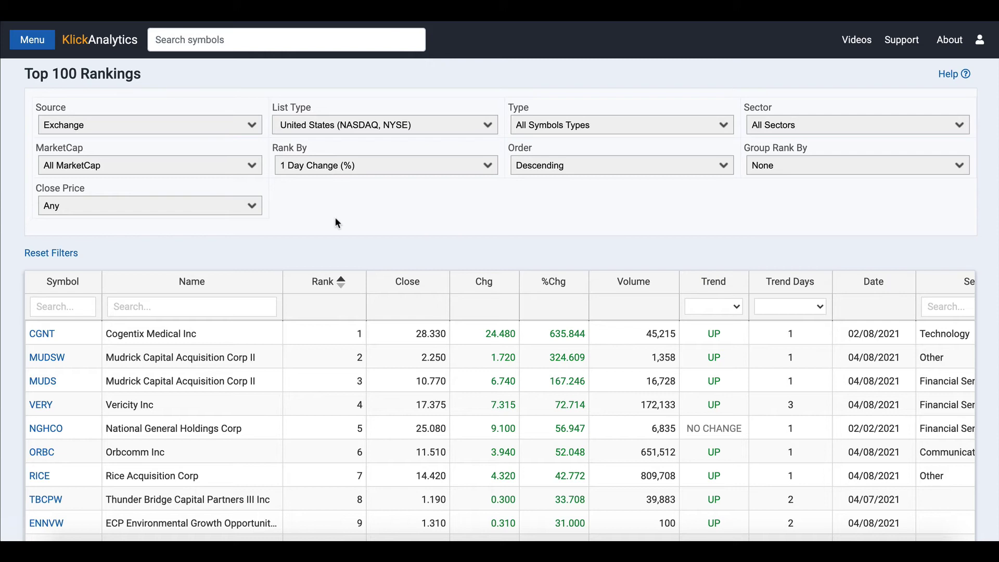
{"action": "left_click", "coordinate": [255, 129]}
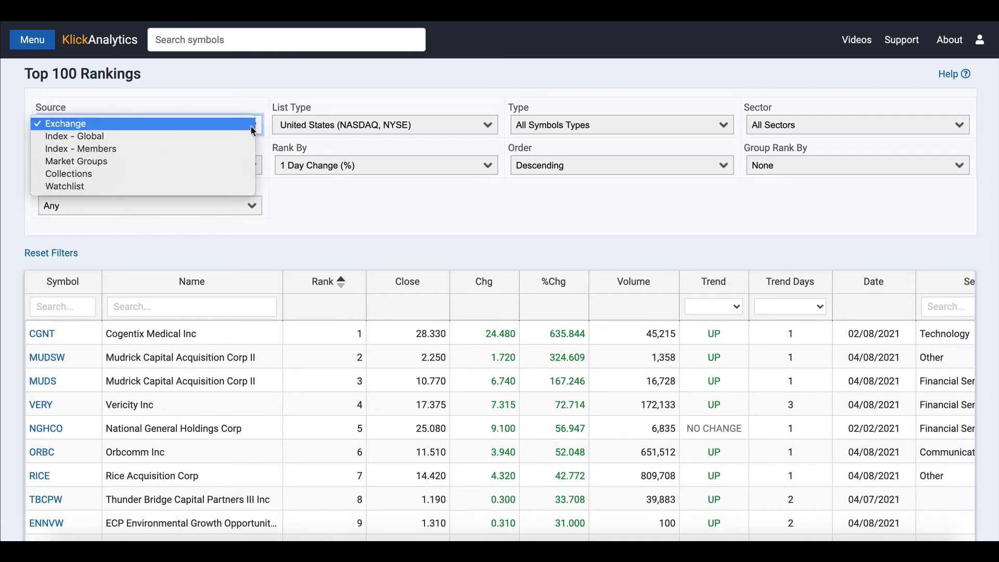
{"action": "left_click", "coordinate": [237, 138]}
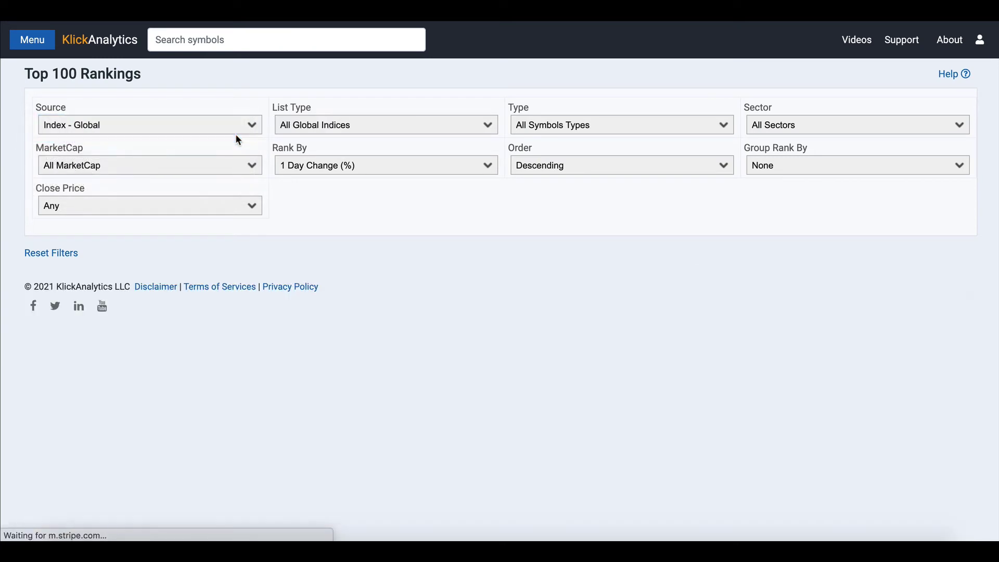
{"action": "scroll", "coordinate": [432, 445], "scroll_direction": "down", "scroll_amount": 4}
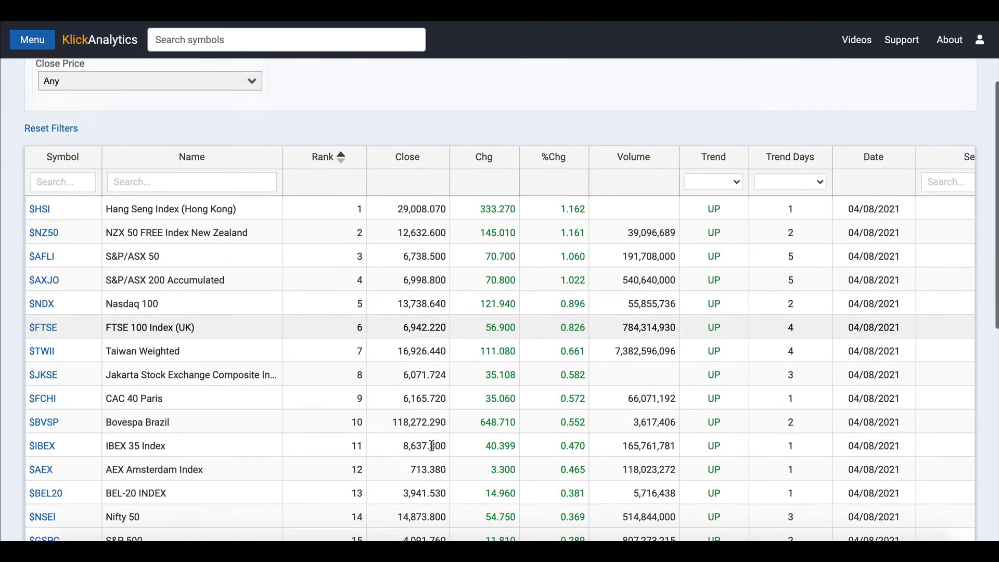
{"action": "scroll", "coordinate": [432, 447], "scroll_direction": "up", "scroll_amount": 4}
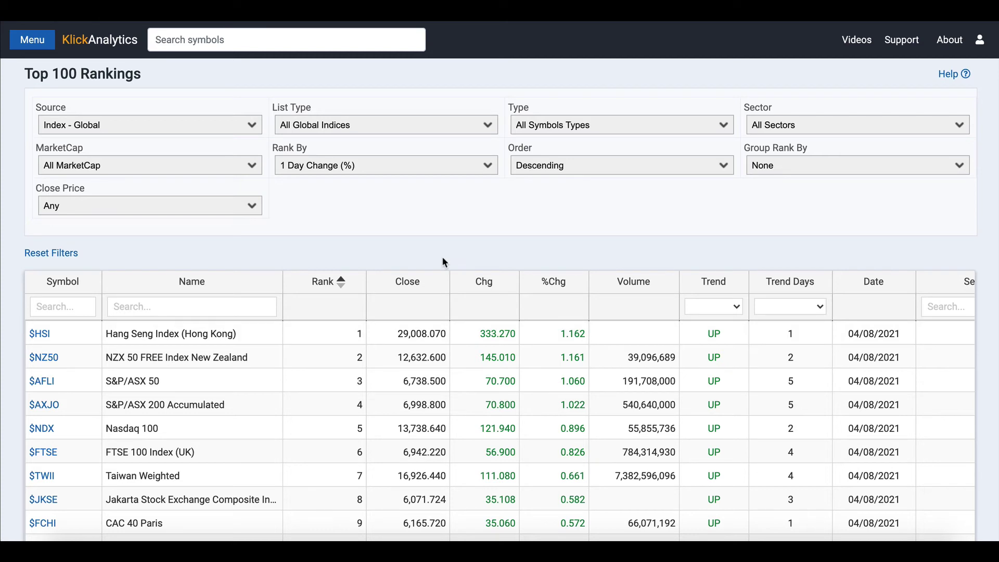
Set the Source to Index - Members and review the ranked US - Dow Jones Industrial members with their sectors.
{"action": "left_click", "coordinate": [251, 124]}
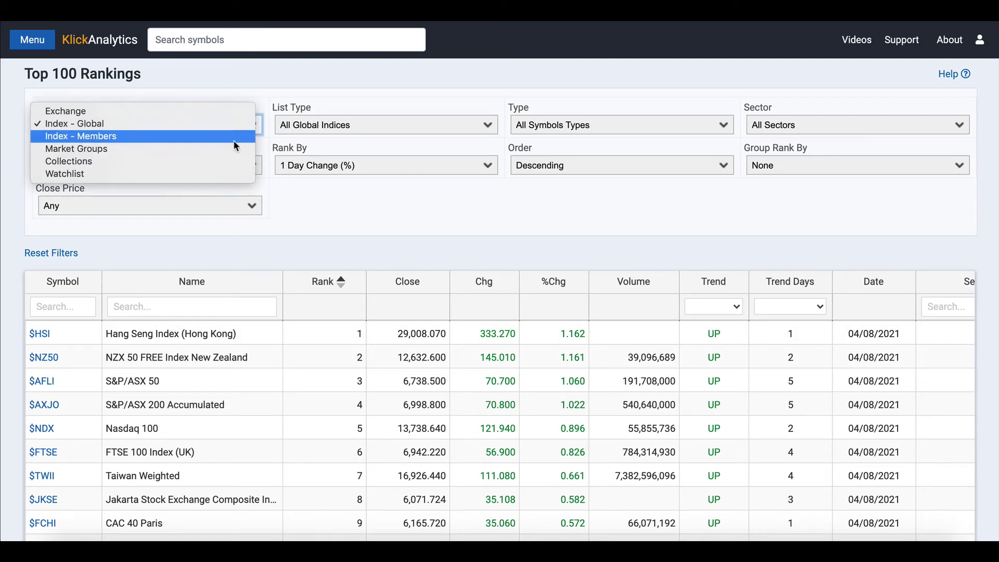
{"action": "left_click", "coordinate": [234, 138]}
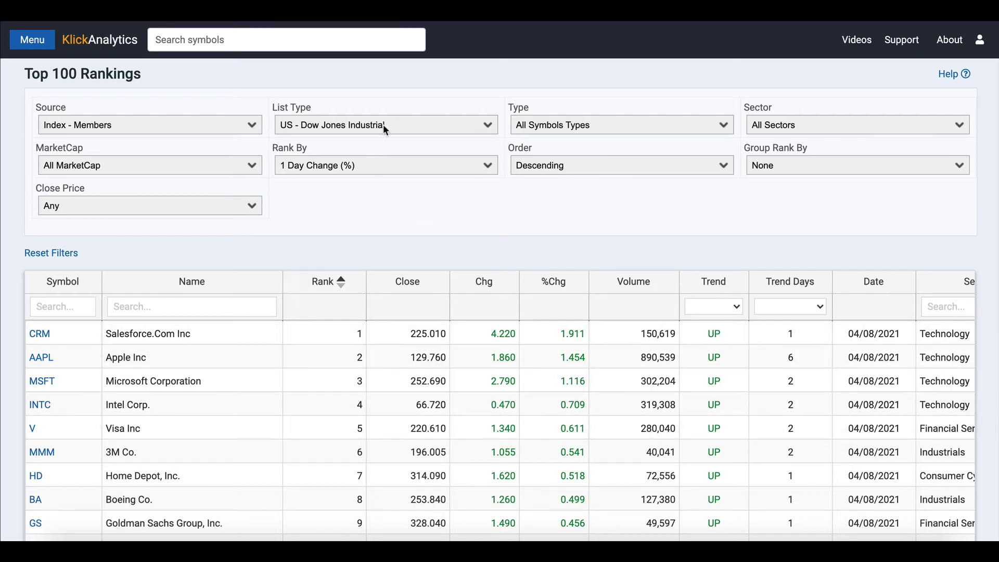
{"action": "scroll", "coordinate": [436, 451], "scroll_direction": "right", "scroll_amount": 3}
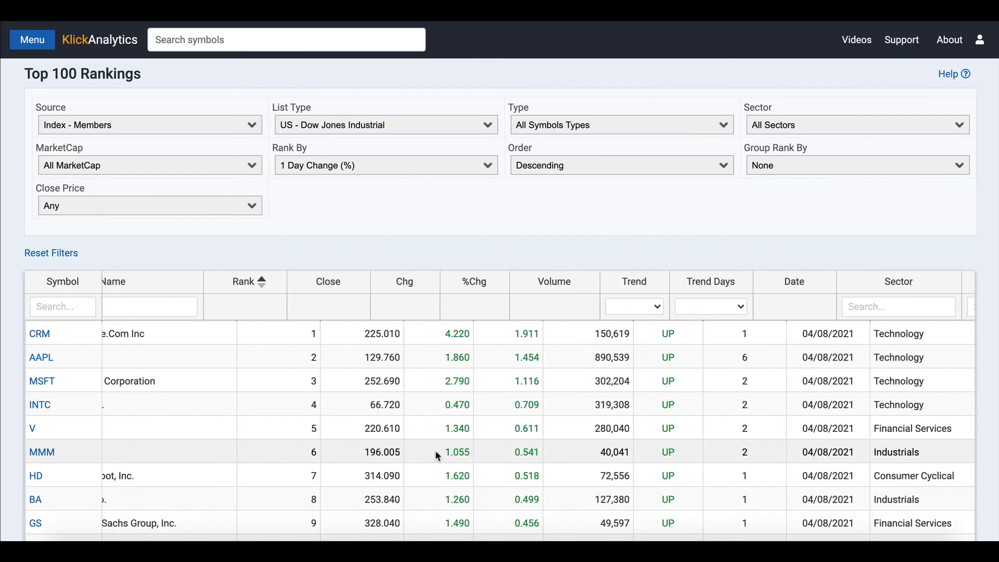
Set the List Type to US - Nasdaq 100 to rank that index's members.
{"action": "scroll", "coordinate": [435, 451], "scroll_direction": "left", "scroll_amount": 2}
{"action": "left_click", "coordinate": [414, 134]}
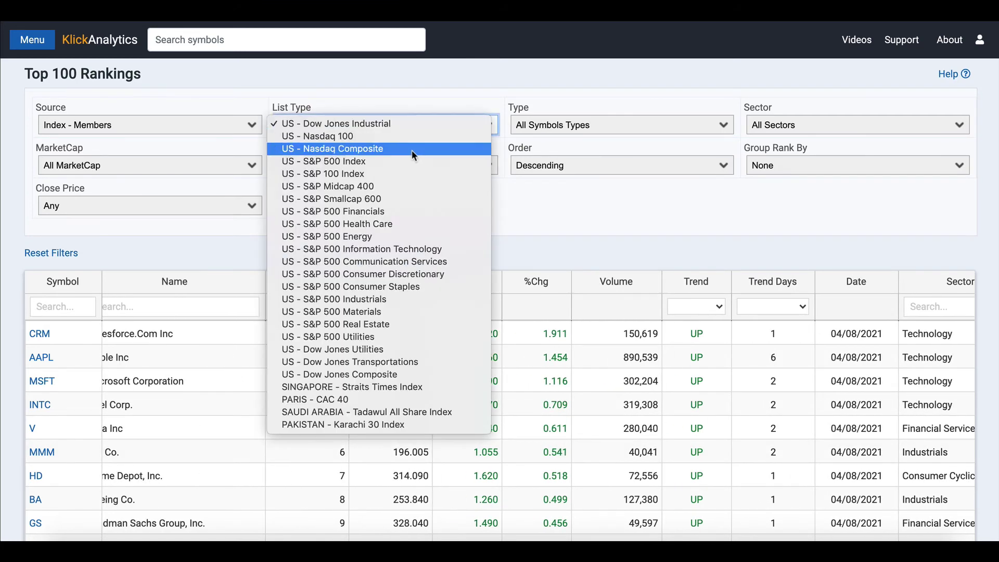
{"action": "left_click", "coordinate": [414, 139]}
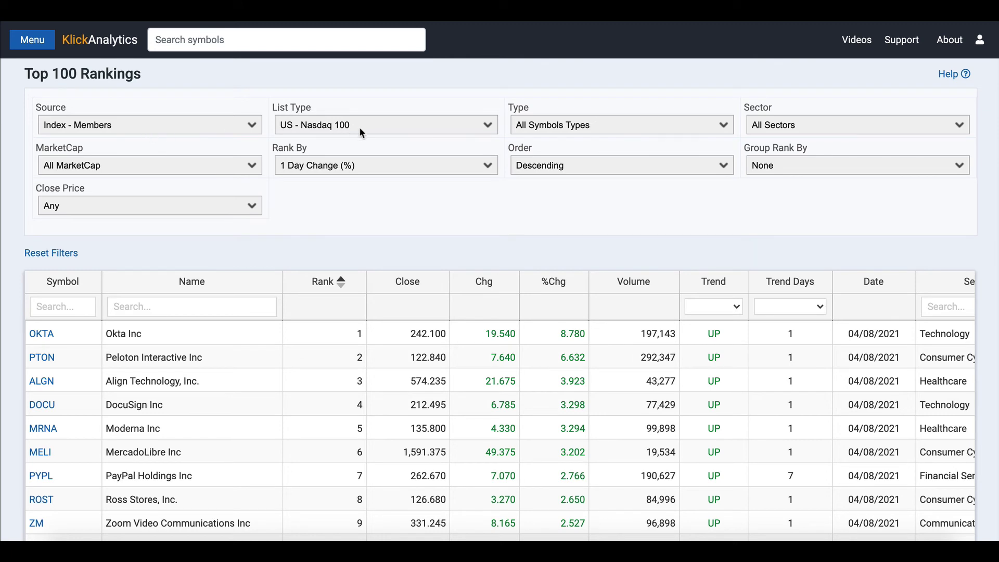
Try the Energy and Financial Services sector filters on the Nasdaq 100 members, and restore All Sectors.
{"action": "left_click", "coordinate": [808, 129]}
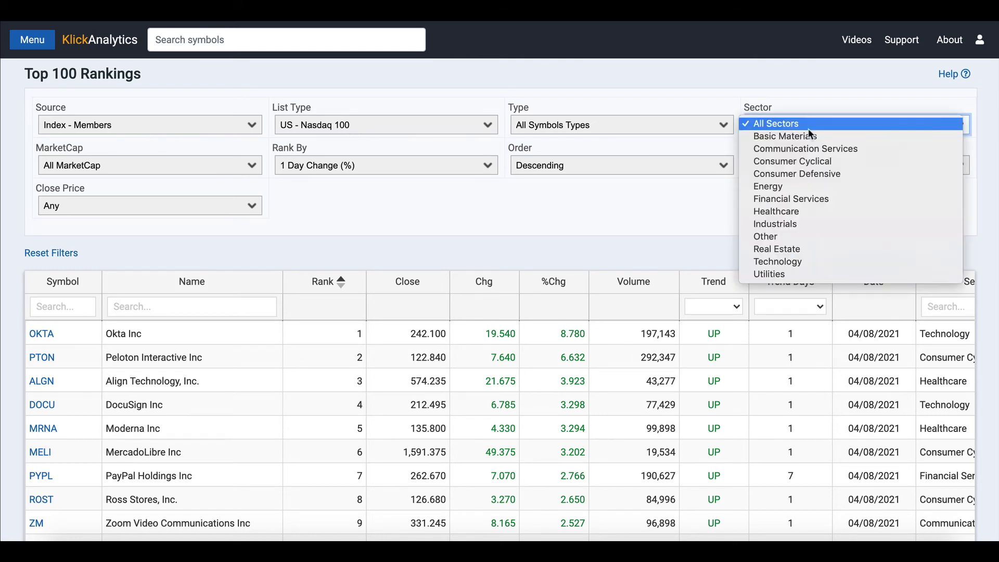
{"action": "left_click", "coordinate": [813, 187]}
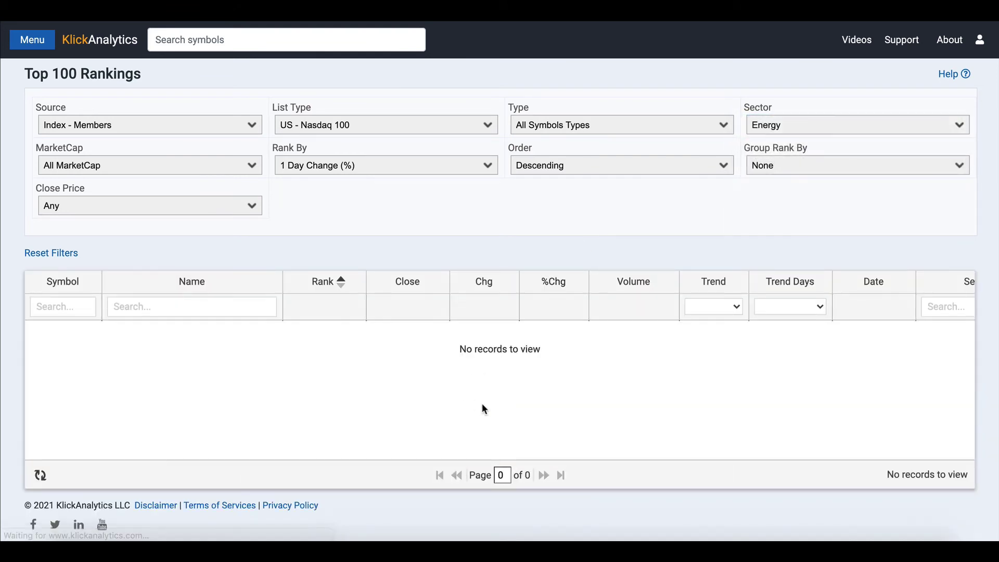
{"action": "left_click", "coordinate": [846, 121]}
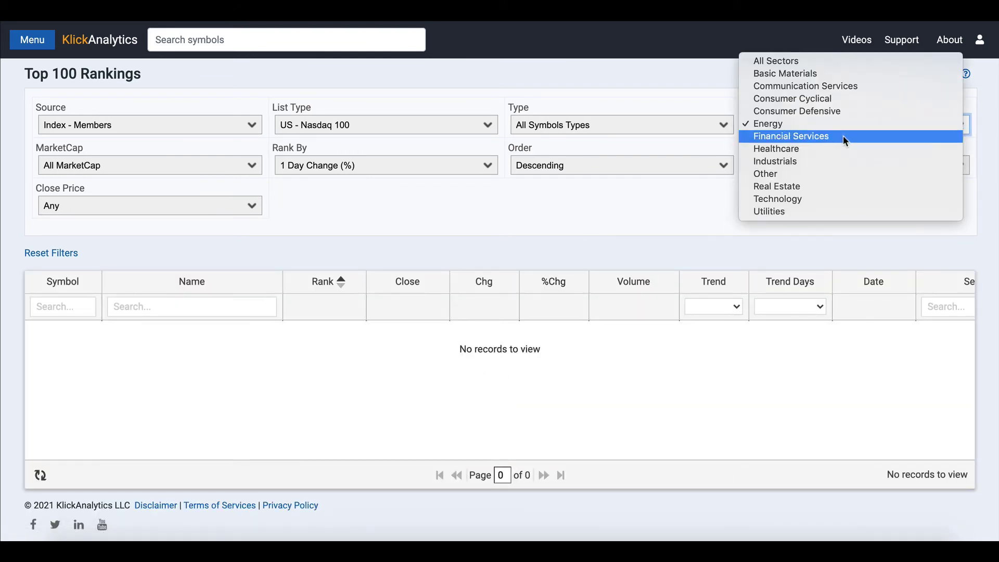
{"action": "left_click", "coordinate": [843, 135]}
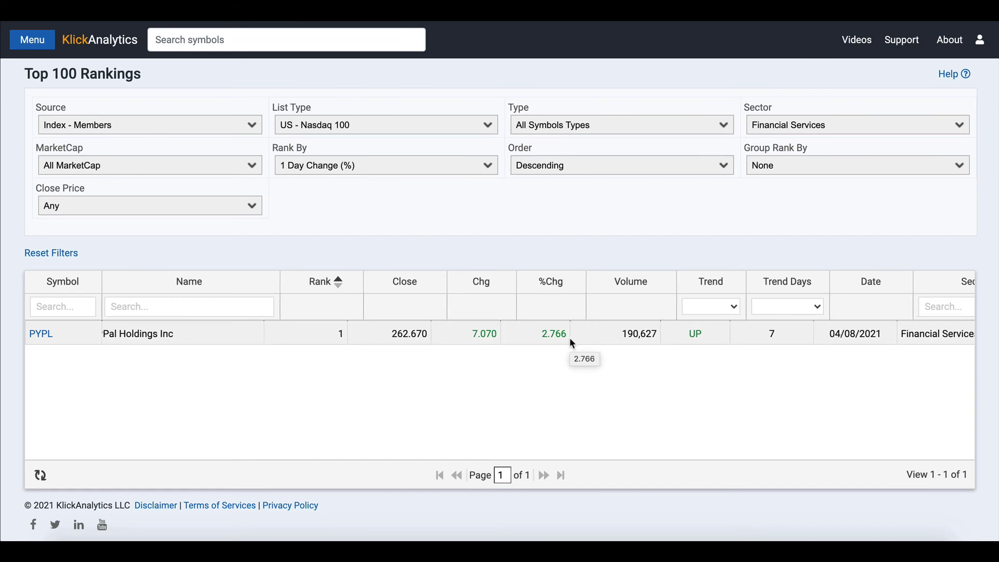
{"action": "scroll", "coordinate": [570, 338], "scroll_direction": "right", "scroll_amount": 3}
{"action": "scroll", "coordinate": [569, 337], "scroll_direction": "left", "scroll_amount": 3}
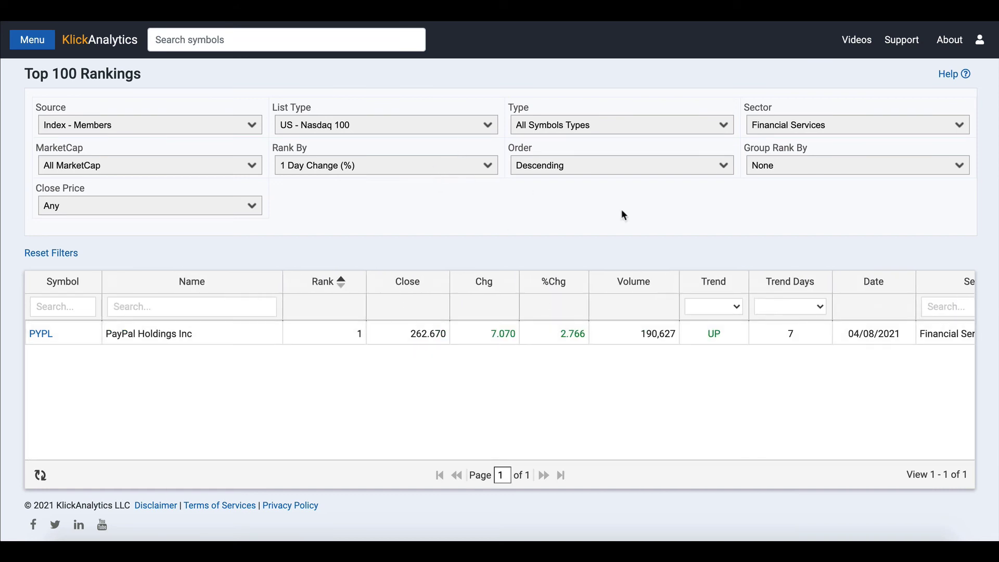
{"action": "left_click", "coordinate": [831, 125]}
{"action": "left_click", "coordinate": [824, 46]}
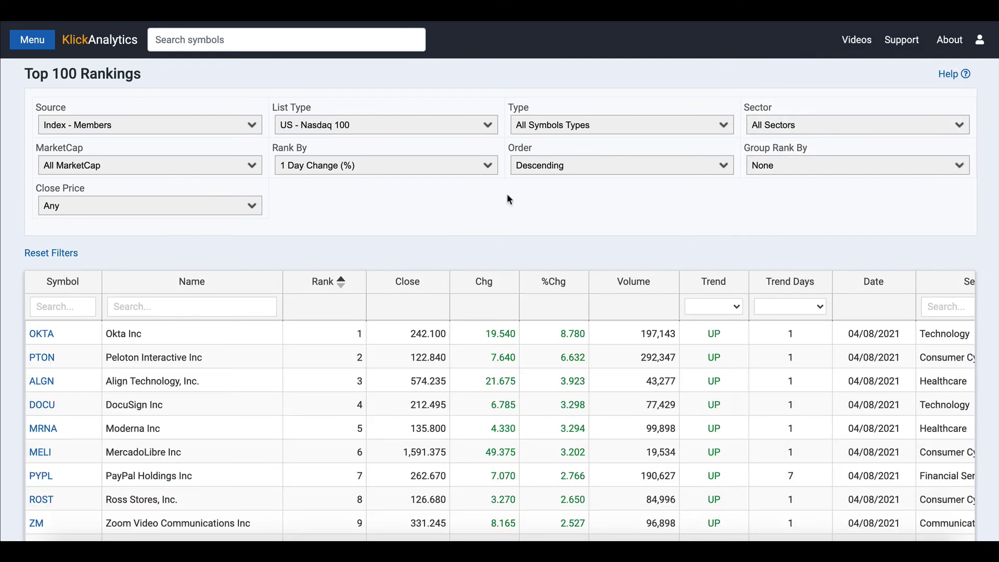
Set the Source to Collections with the Tech Stocks list type, and review the full ranked list.
{"action": "left_click", "coordinate": [221, 130]}
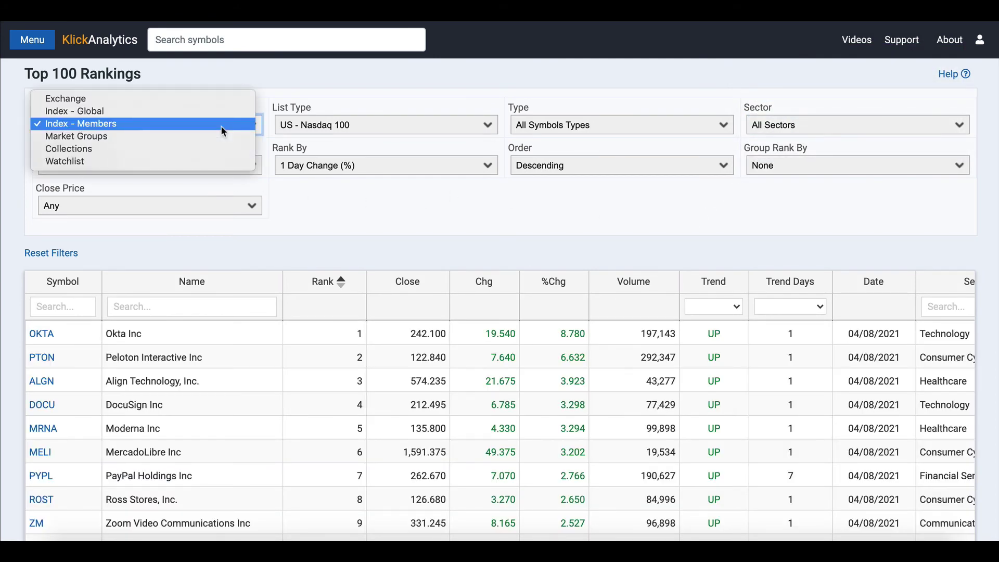
{"action": "left_click", "coordinate": [203, 148]}
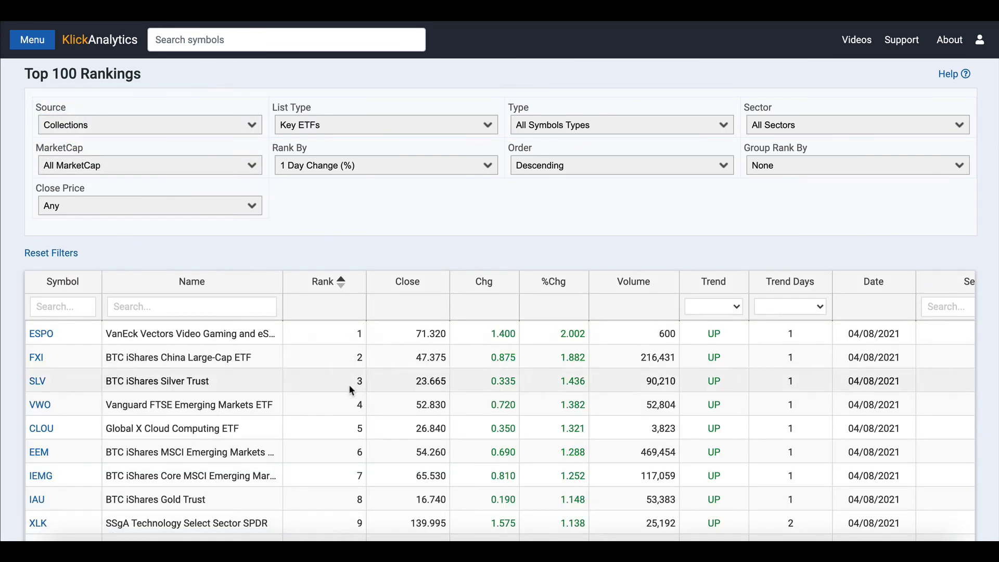
{"action": "left_click", "coordinate": [398, 127]}
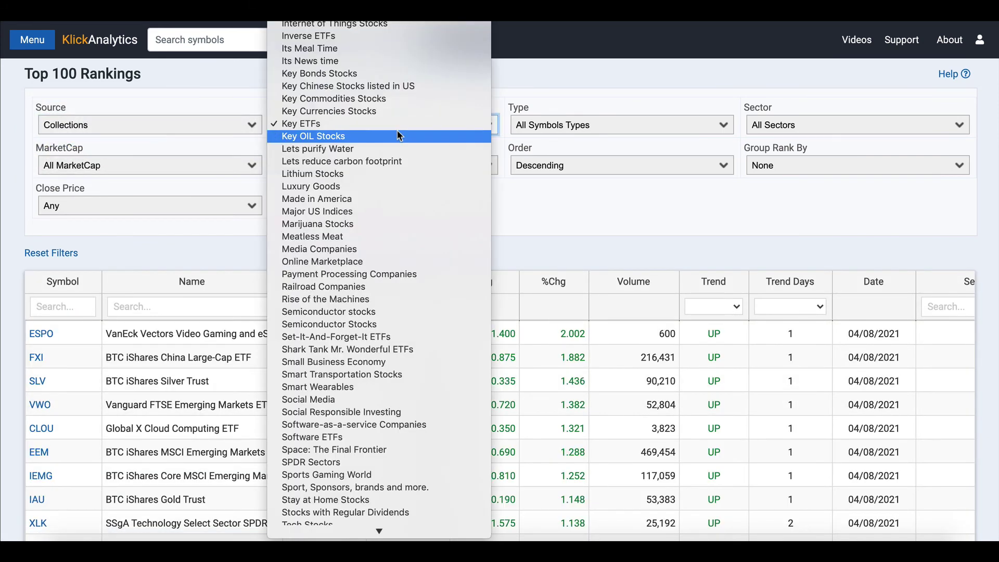
{"action": "scroll", "coordinate": [402, 421], "scroll_direction": "down", "scroll_amount": 5}
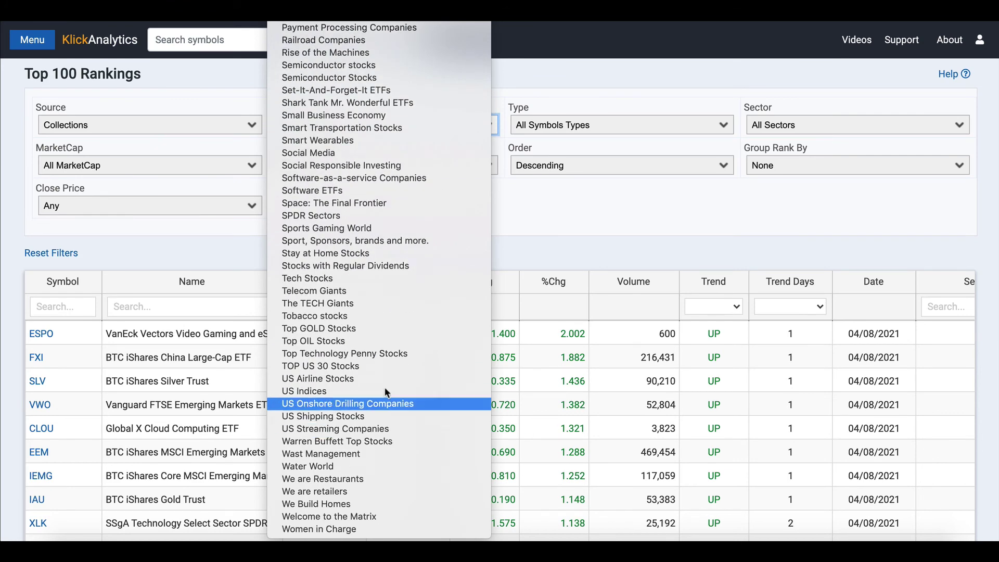
{"action": "left_click", "coordinate": [372, 281]}
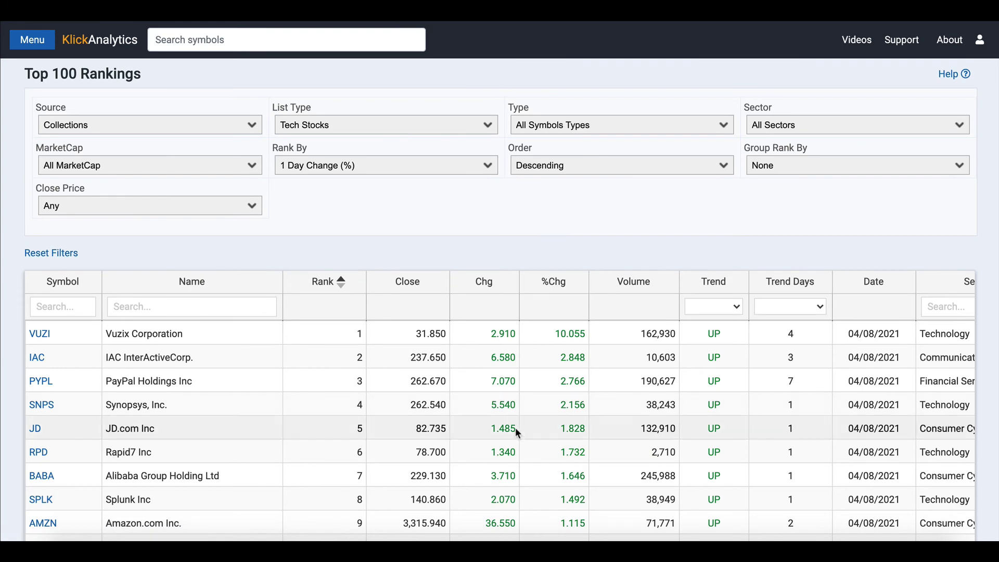
{"action": "scroll", "coordinate": [512, 416], "scroll_direction": "down", "scroll_amount": 3}
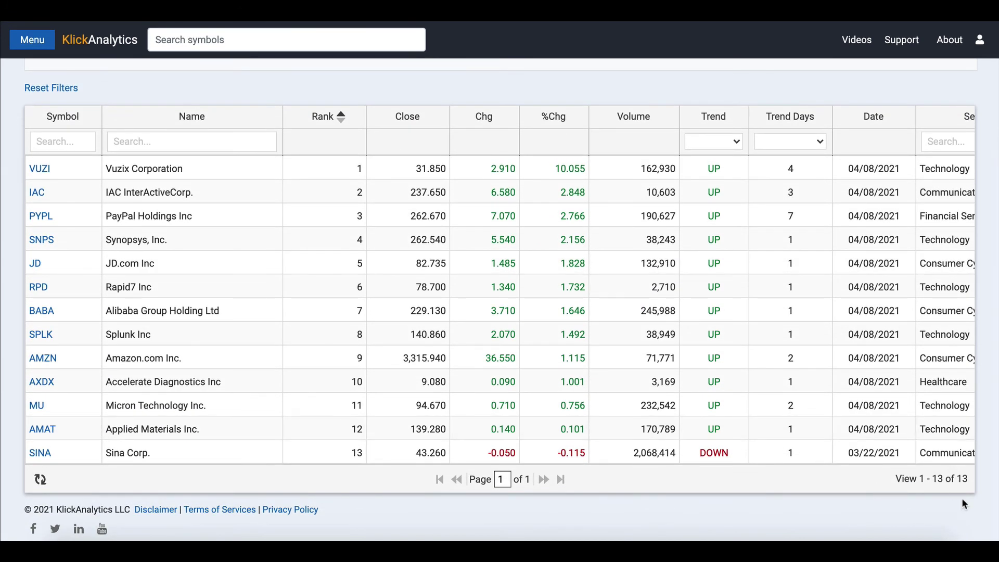
{"action": "scroll", "coordinate": [707, 383], "scroll_direction": "up", "scroll_amount": 1}
{"action": "scroll", "coordinate": [707, 384], "scroll_direction": "up", "scroll_amount": 3}
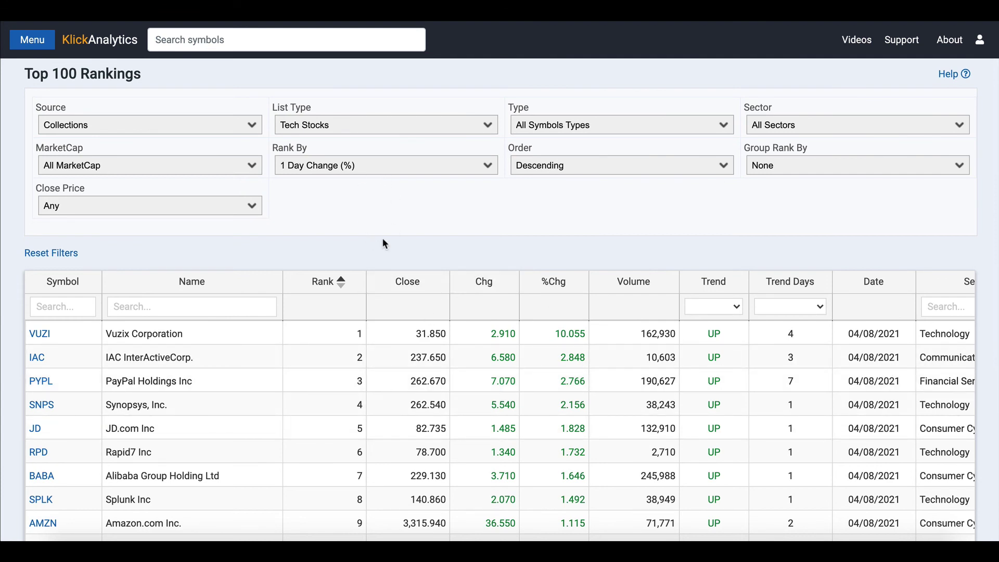
Set the Source to Watchlist, check its available list types, and review the ranked symbols with List Type kept at Any.
{"action": "left_click", "coordinate": [252, 126]}
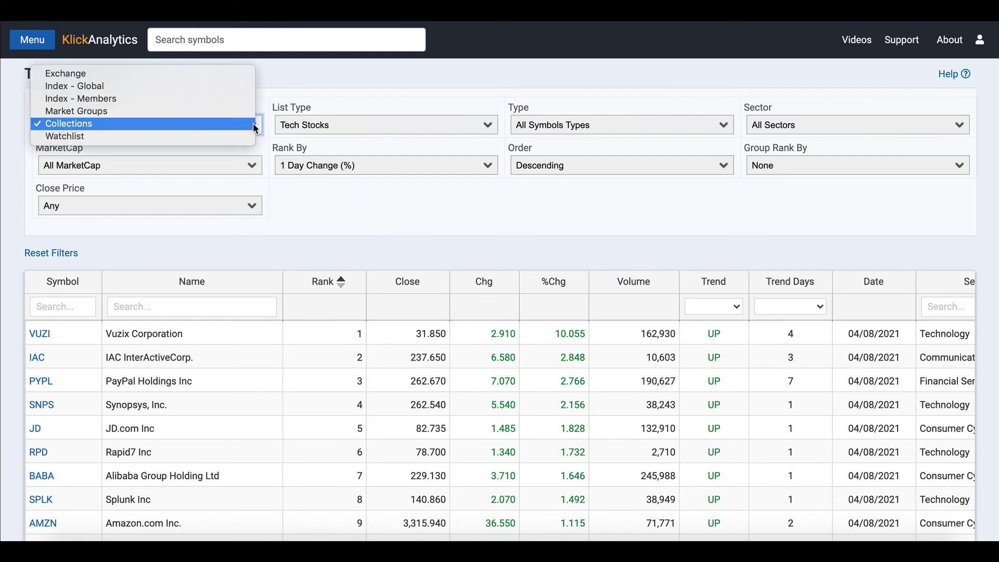
{"action": "left_click", "coordinate": [227, 136]}
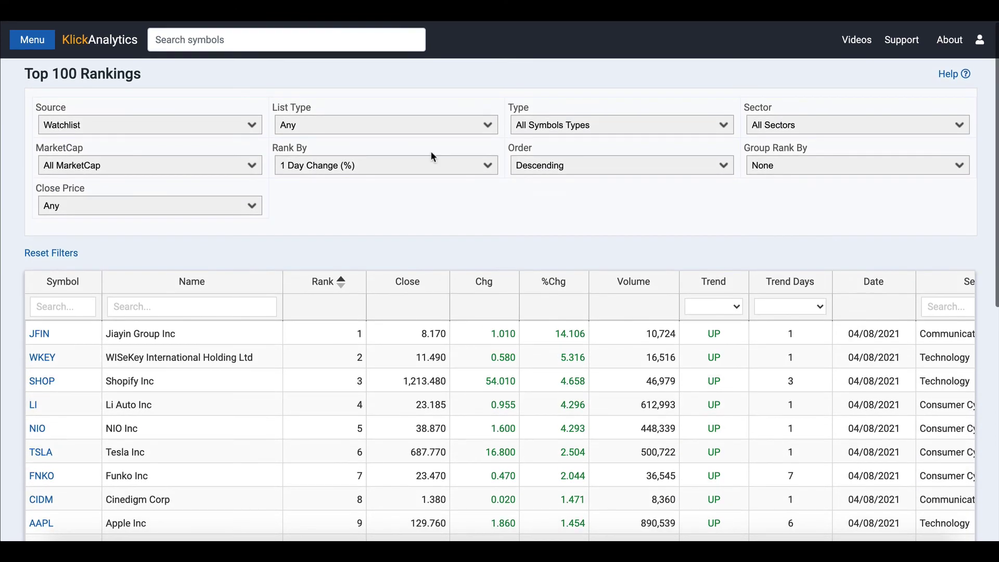
{"action": "left_click", "coordinate": [453, 123]}
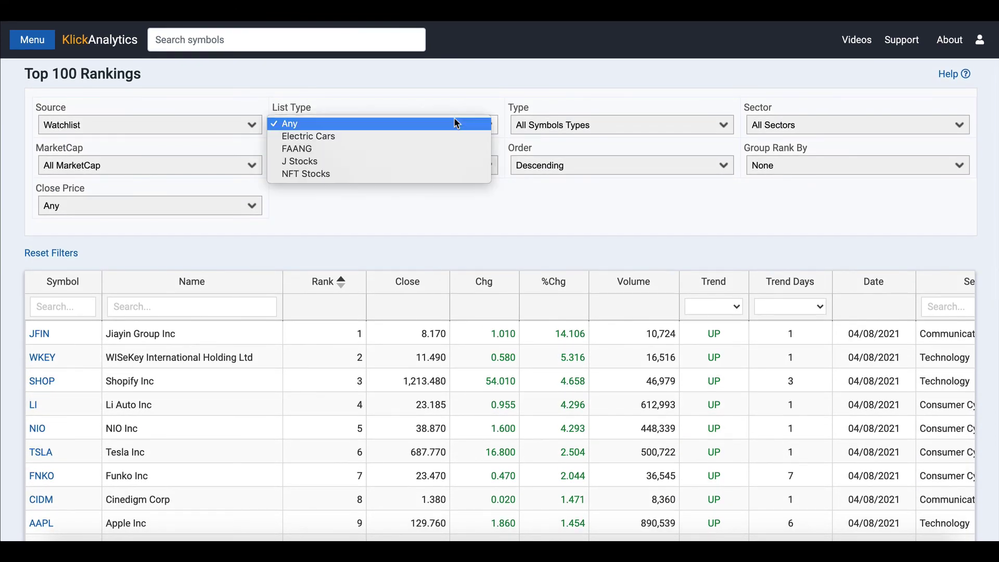
{"action": "left_click", "coordinate": [473, 225]}
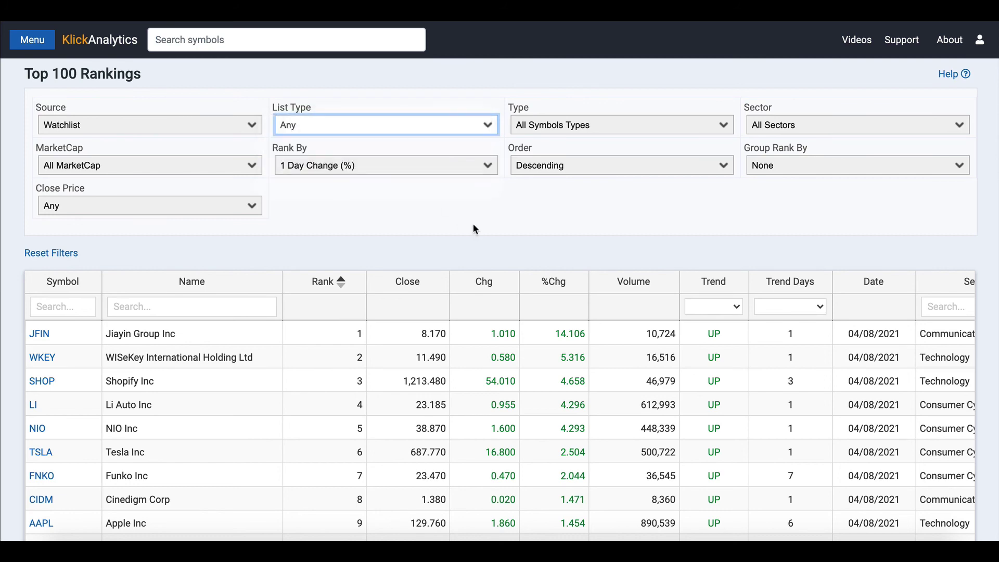
{"action": "left_click", "coordinate": [474, 225]}
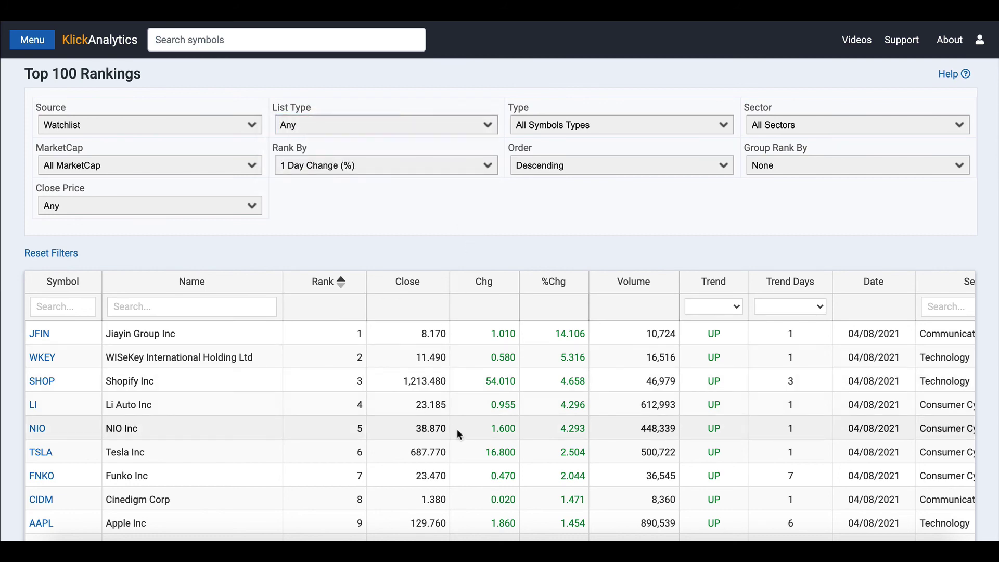
{"action": "scroll", "coordinate": [457, 429], "scroll_direction": "down", "scroll_amount": 5}
{"action": "scroll", "coordinate": [457, 429], "scroll_direction": "up", "scroll_amount": 3}
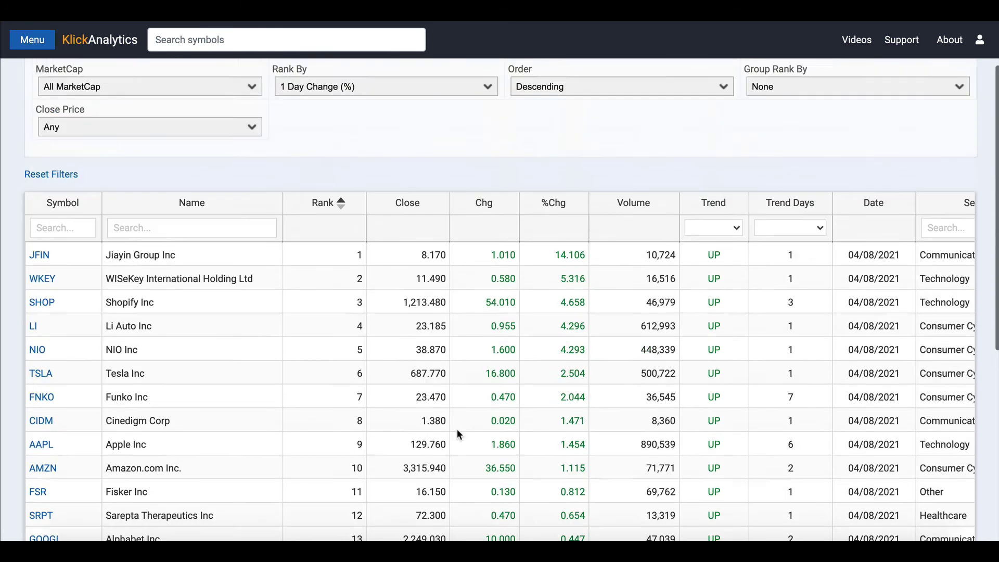
{"action": "scroll", "coordinate": [457, 429], "scroll_direction": "up", "scroll_amount": 2}
Group the watchlist ranks by Sector, and sort by Group Rank in ascending order to review each sector's leading symbols.
{"action": "left_click", "coordinate": [888, 161]}
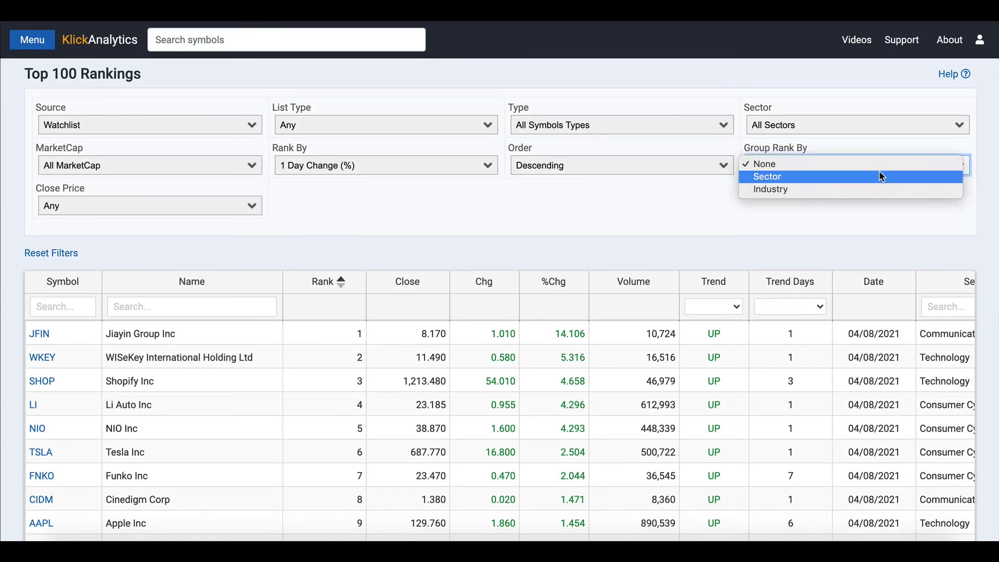
{"action": "left_click", "coordinate": [879, 177]}
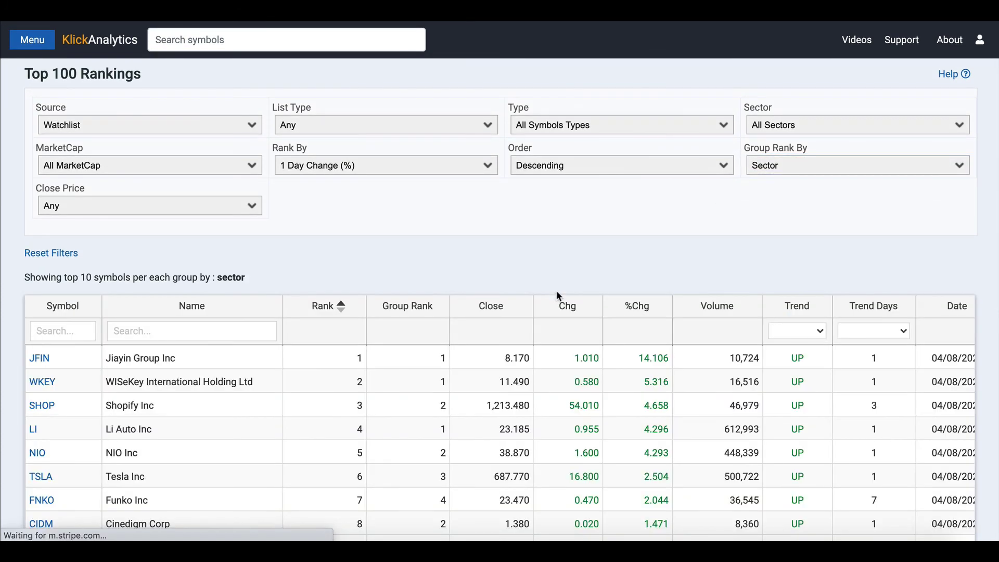
{"action": "left_click", "coordinate": [420, 309]}
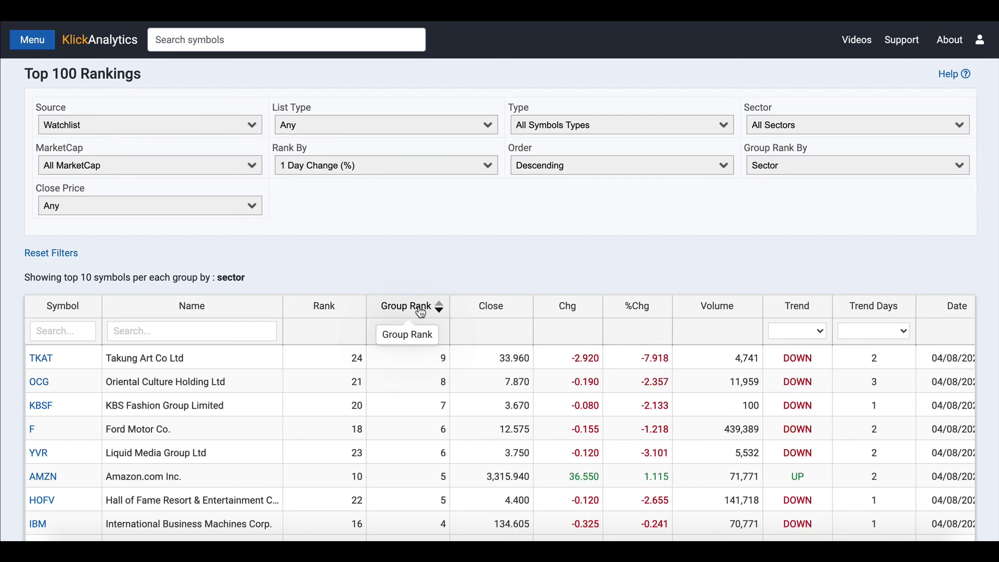
{"action": "left_click", "coordinate": [420, 311]}
{"action": "scroll", "coordinate": [446, 428], "scroll_direction": "down", "scroll_amount": 3}
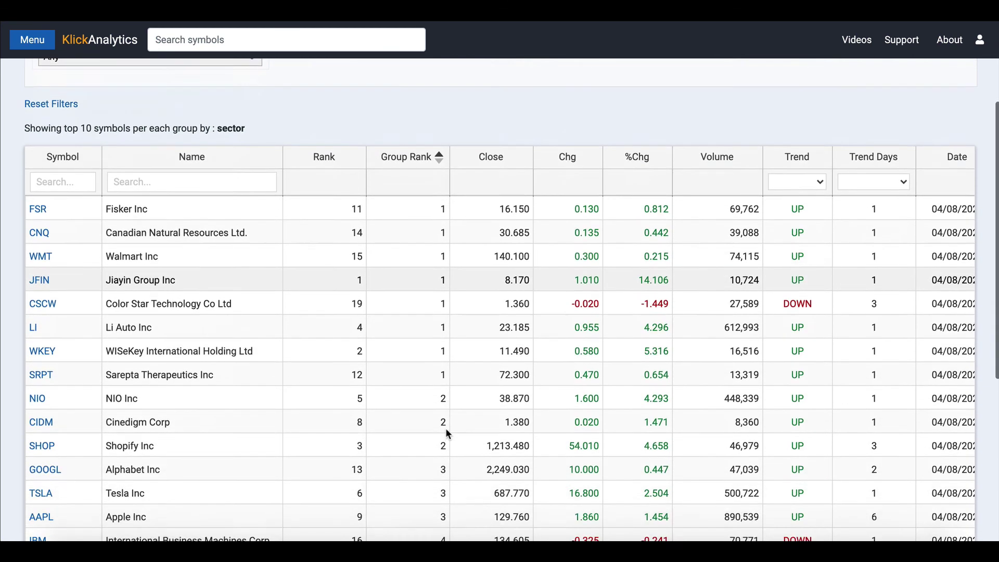
{"action": "scroll", "coordinate": [446, 431], "scroll_direction": "up", "scroll_amount": 1}
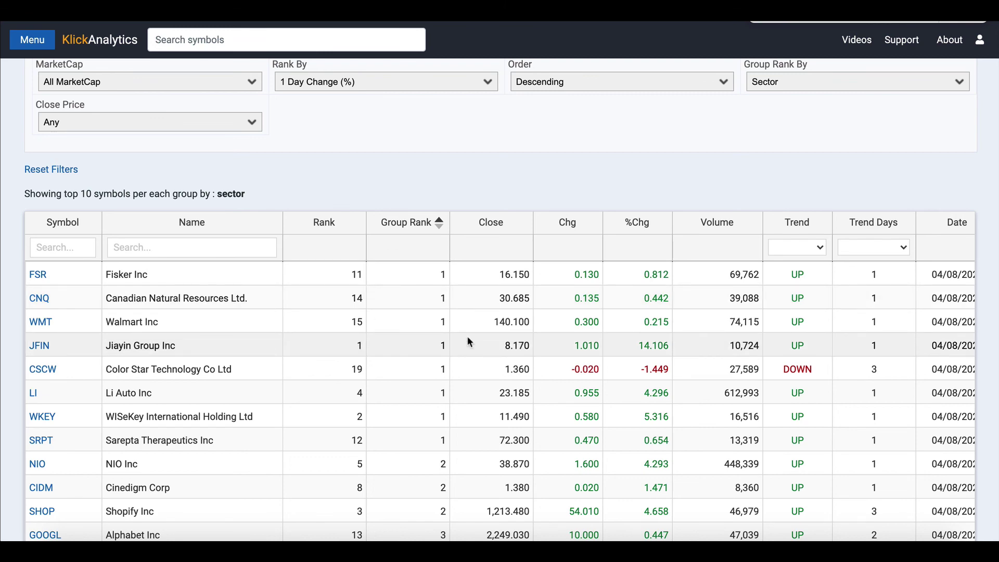
{"action": "scroll", "coordinate": [468, 338], "scroll_direction": "up", "scroll_amount": 2}
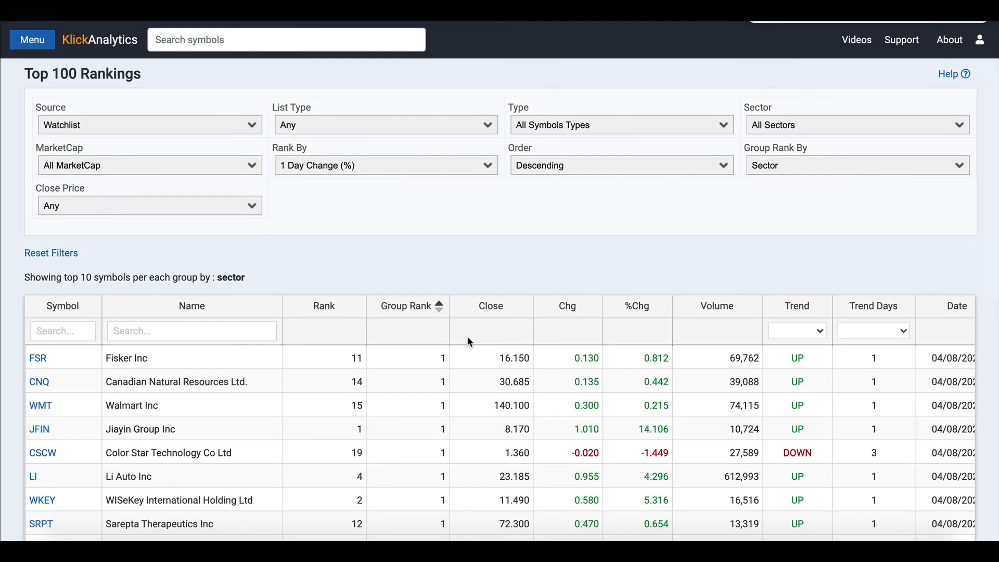
Set the Source back to Exchange.
{"action": "left_click", "coordinate": [250, 129]}
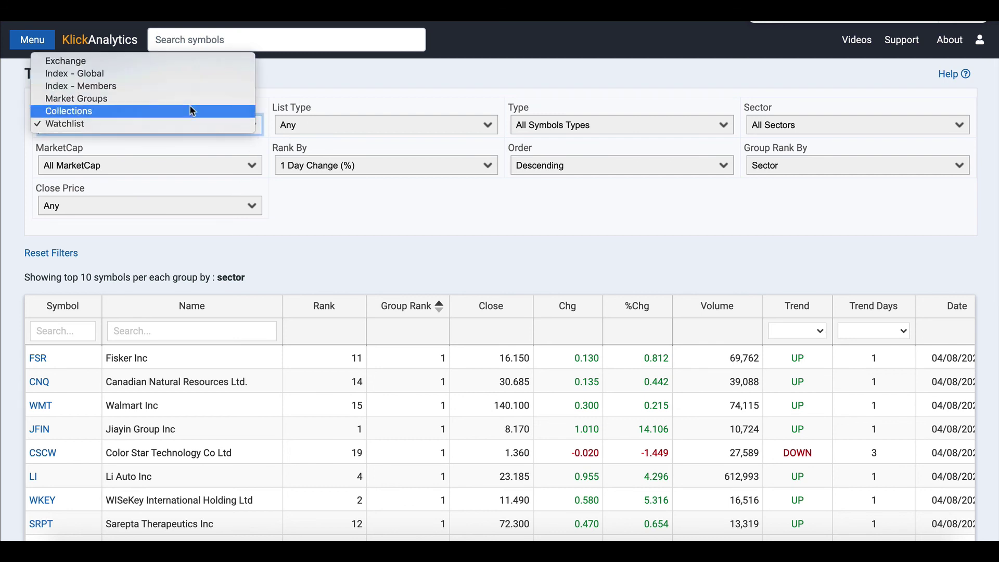
{"action": "left_click", "coordinate": [201, 65]}
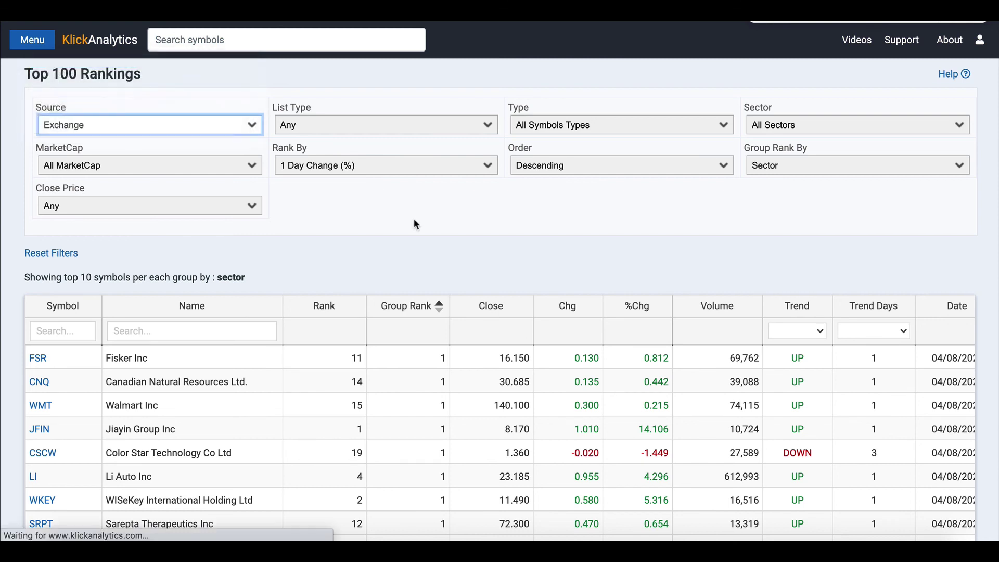